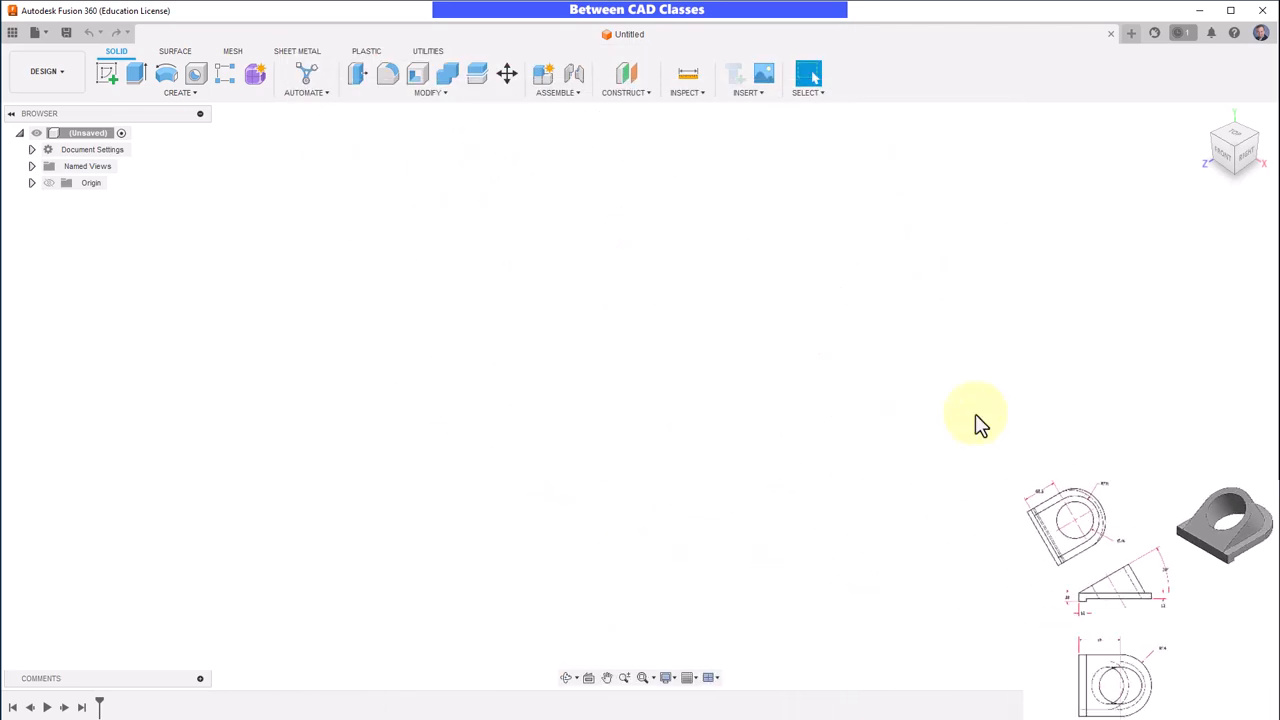
Create a new, empty design document
left_click(740, 317)
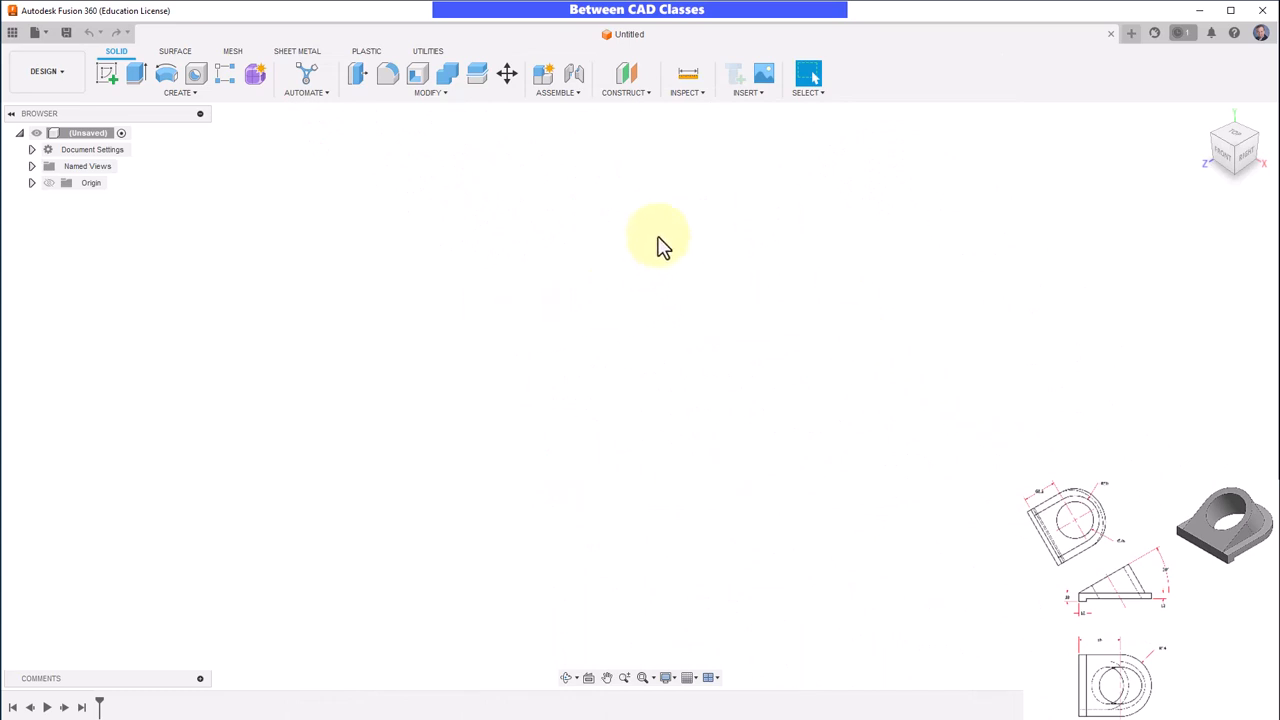
left_click(40, 34)
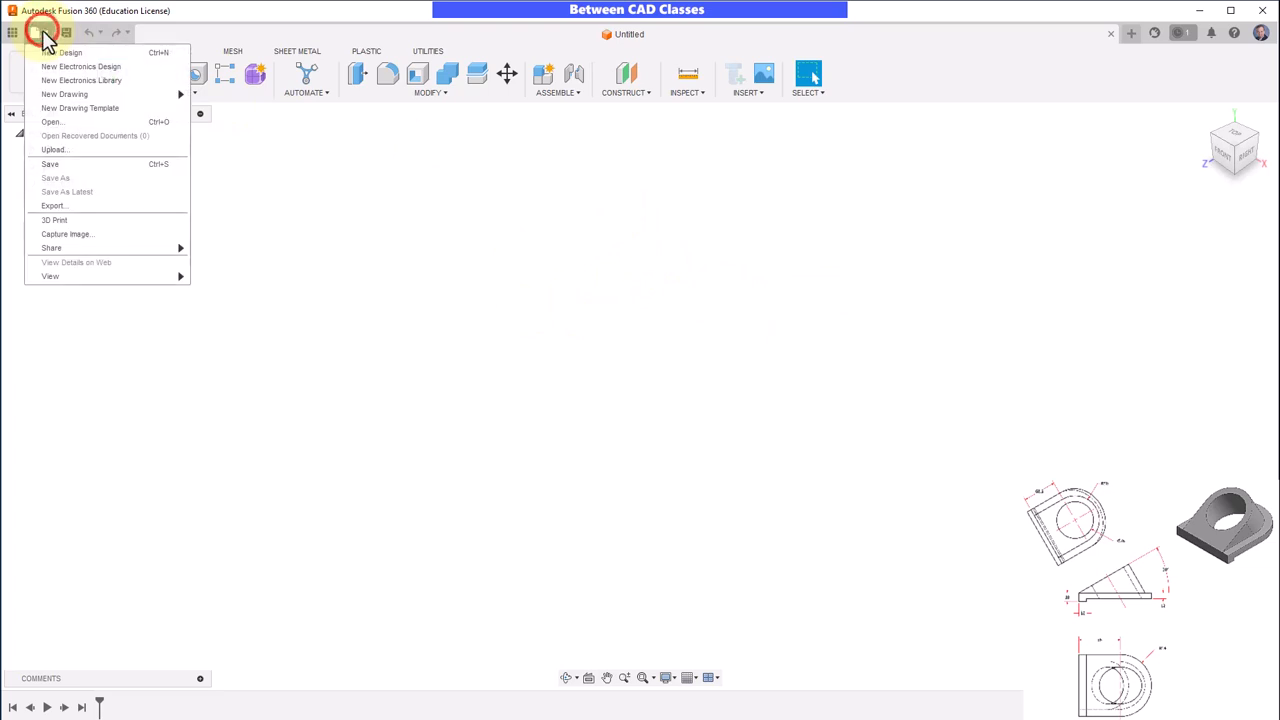
left_click(62, 54)
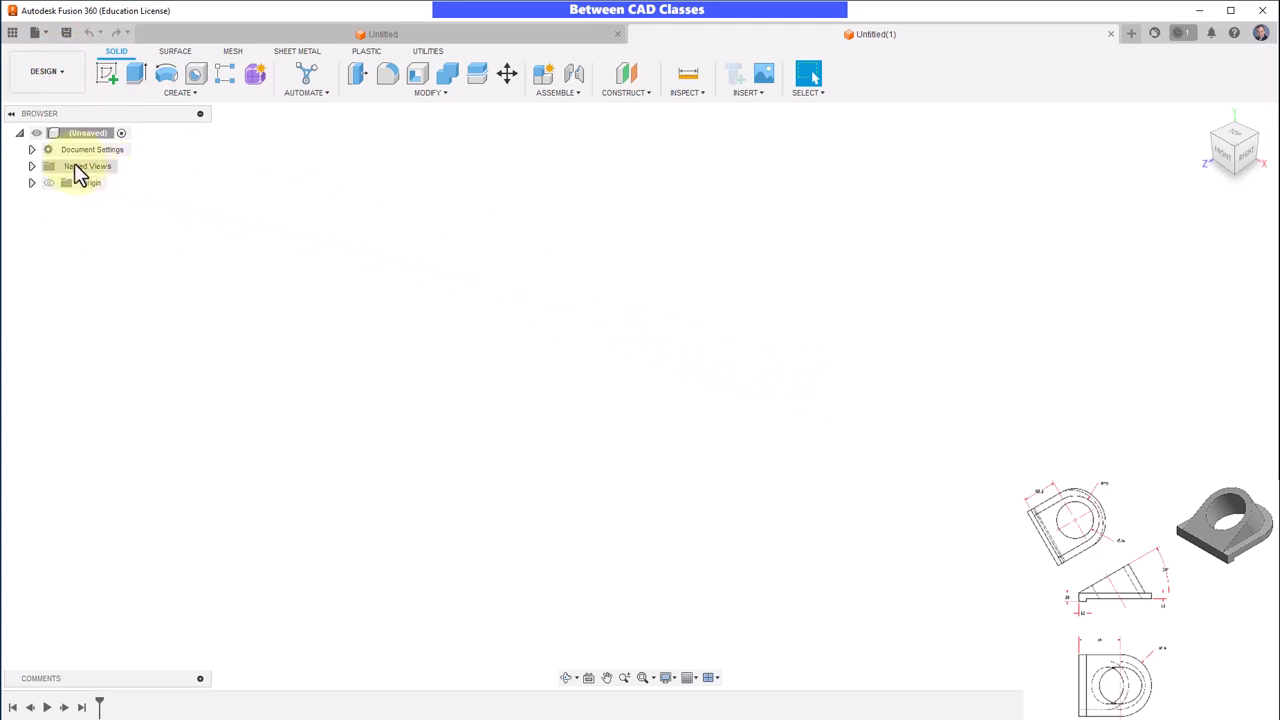
Change the new document's active units to Millimeter
left_click(31, 149)
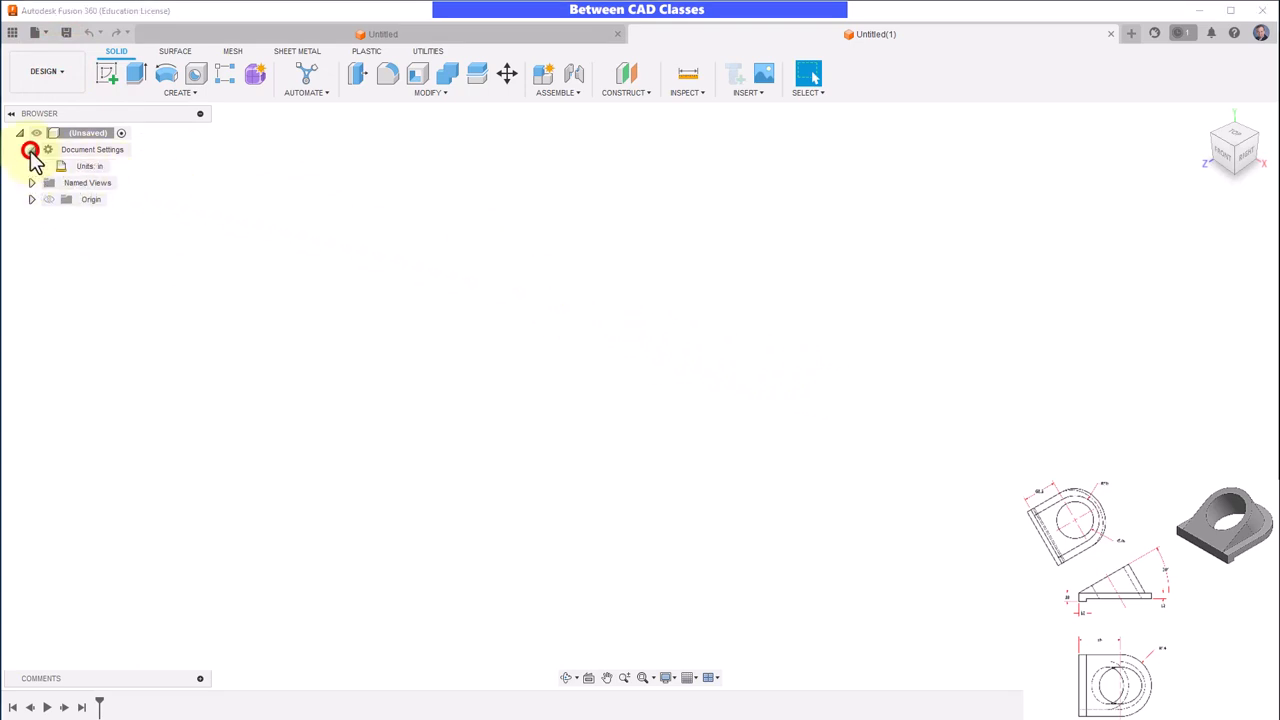
left_click(117, 166)
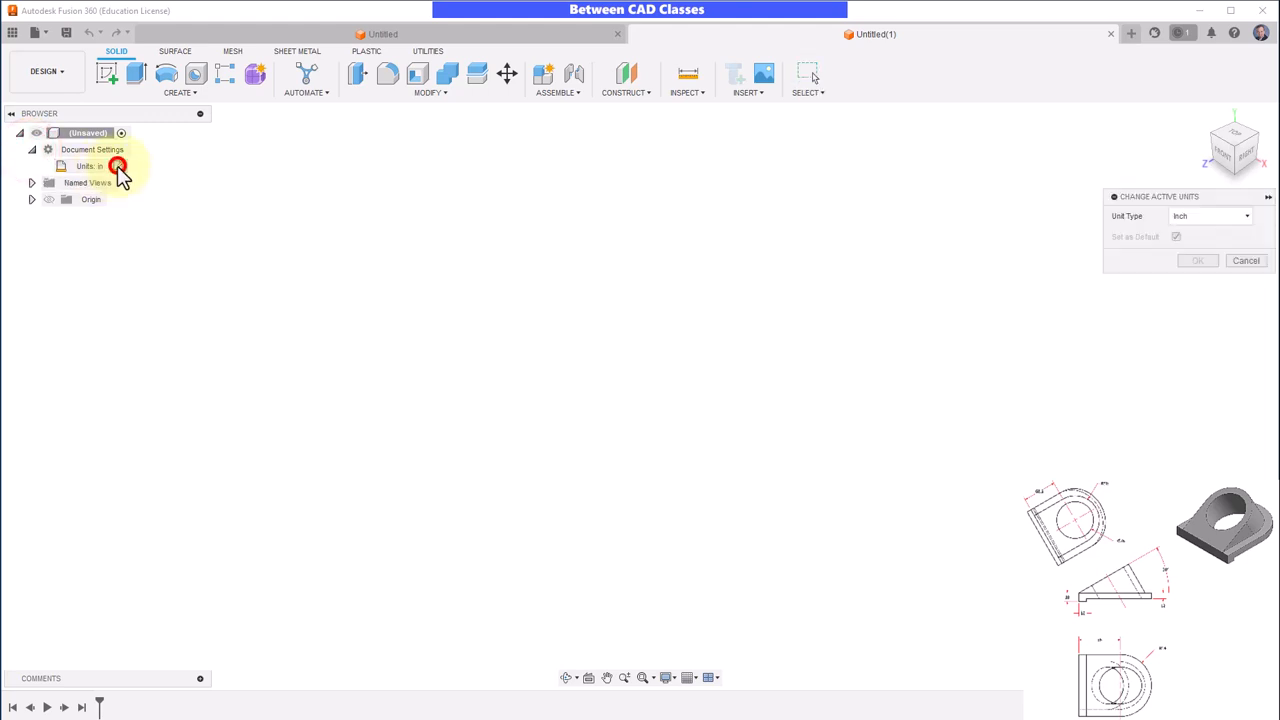
left_click(1237, 217)
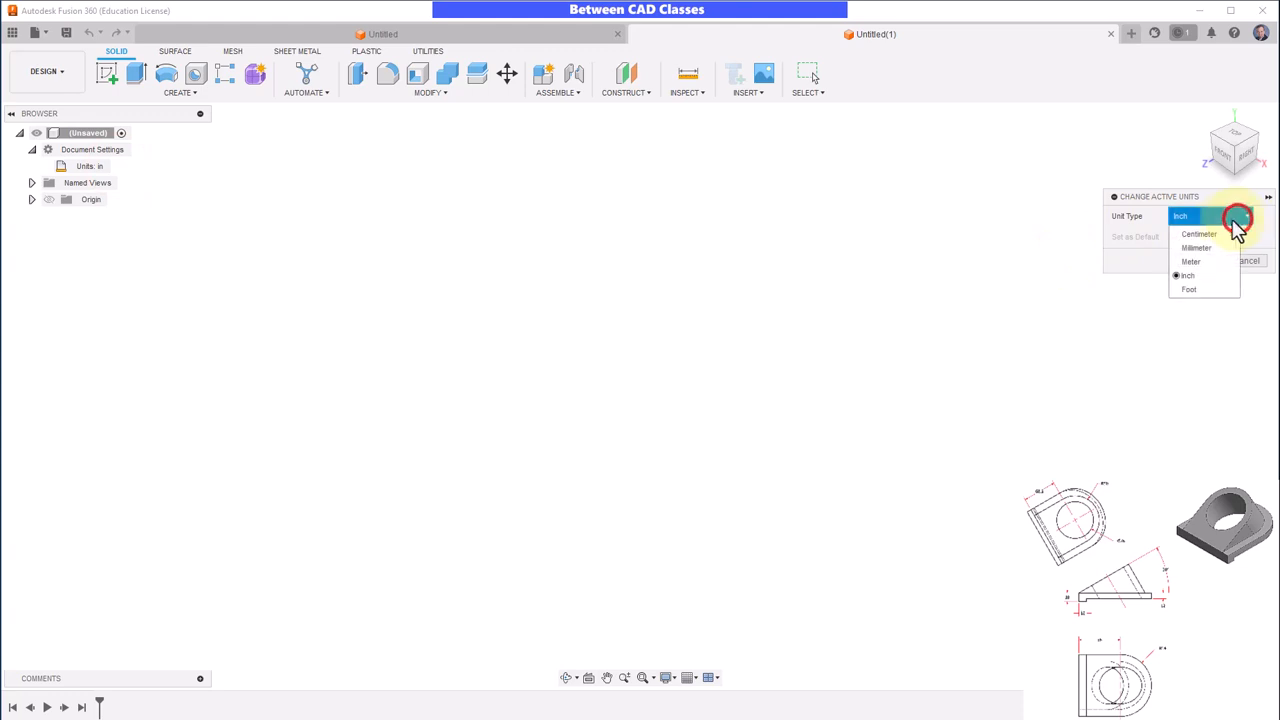
left_click(1206, 245)
left_click(1206, 260)
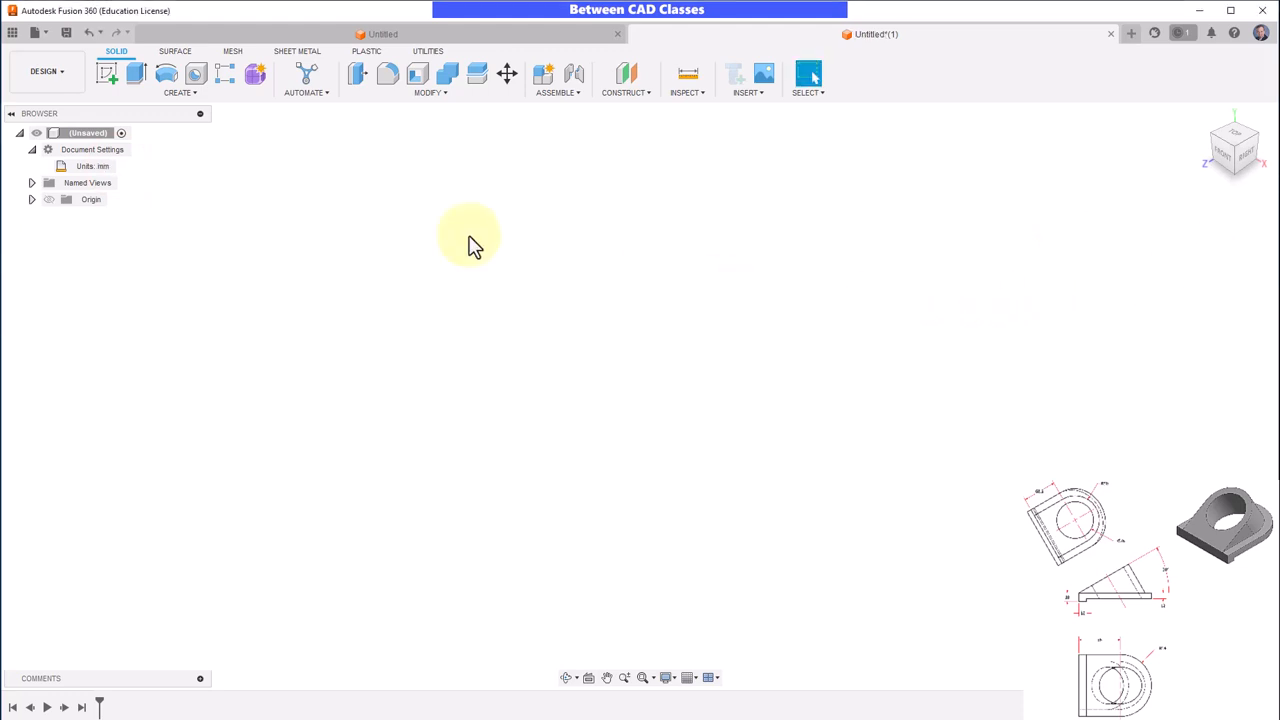
Start a sketch on the horizontal origin plane and draw a horizontal line about 75 mm long from the origin
left_click(107, 75)
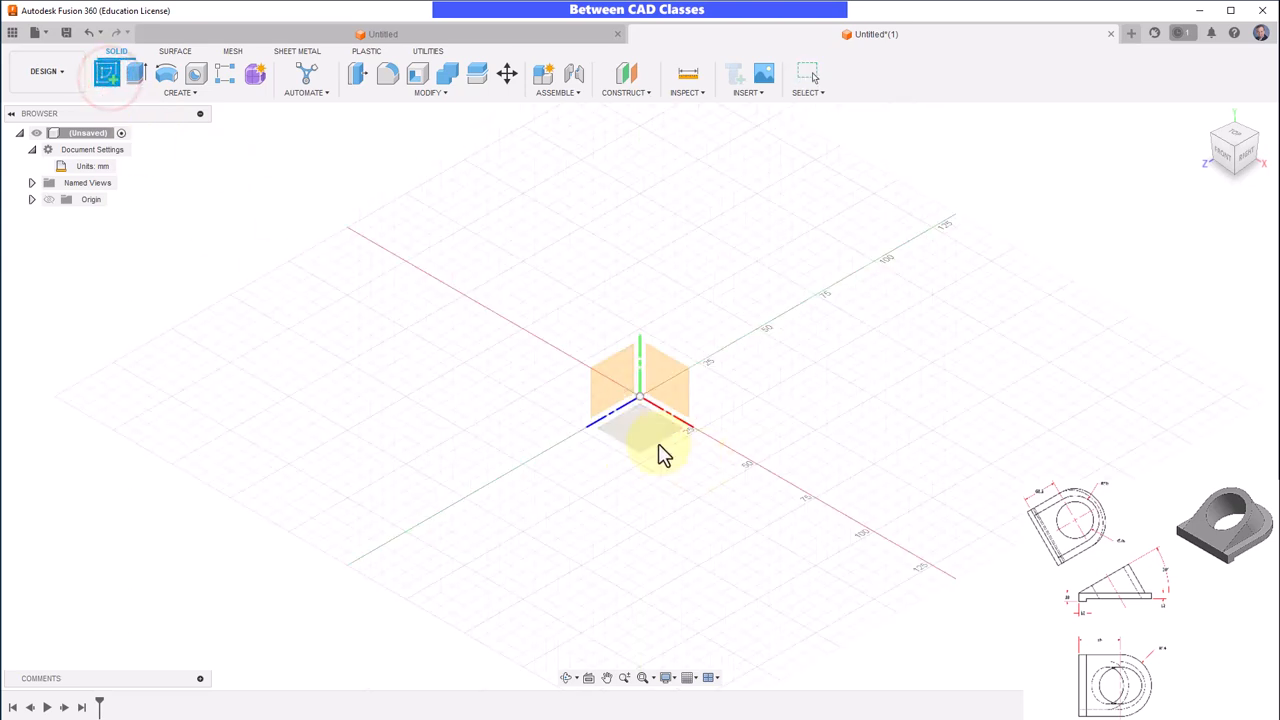
left_click(647, 445)
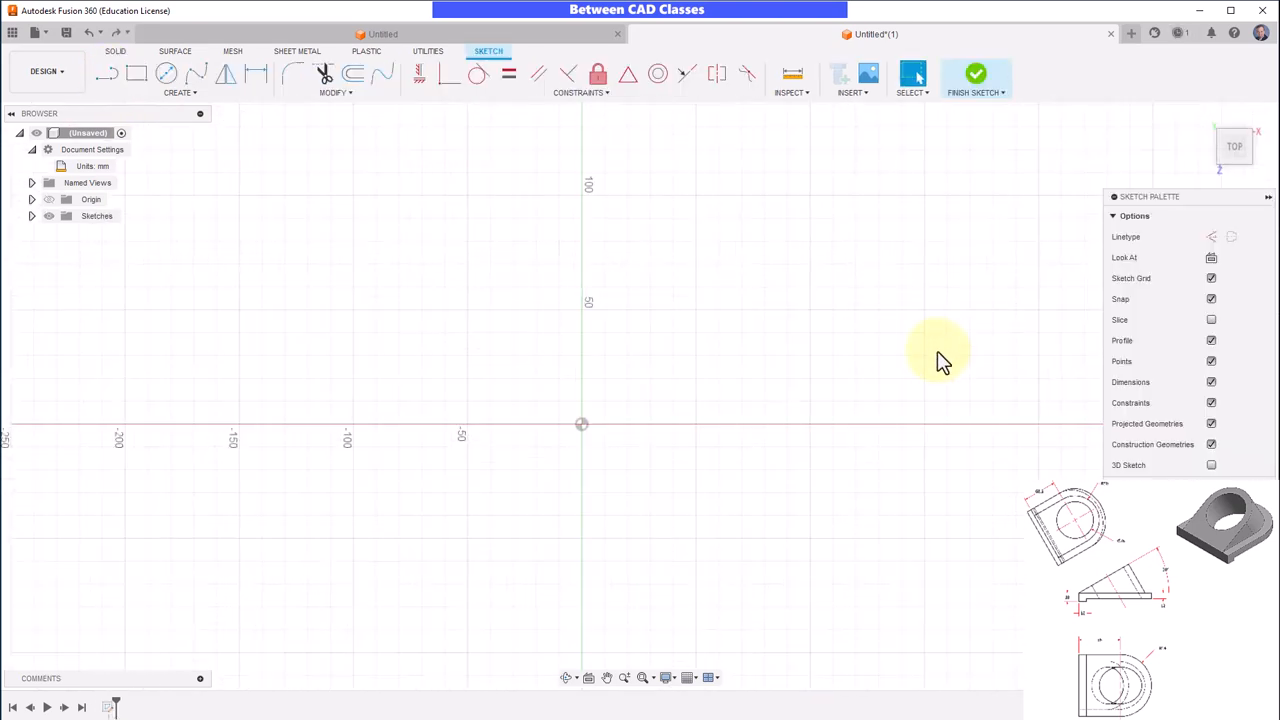
left_click(106, 76)
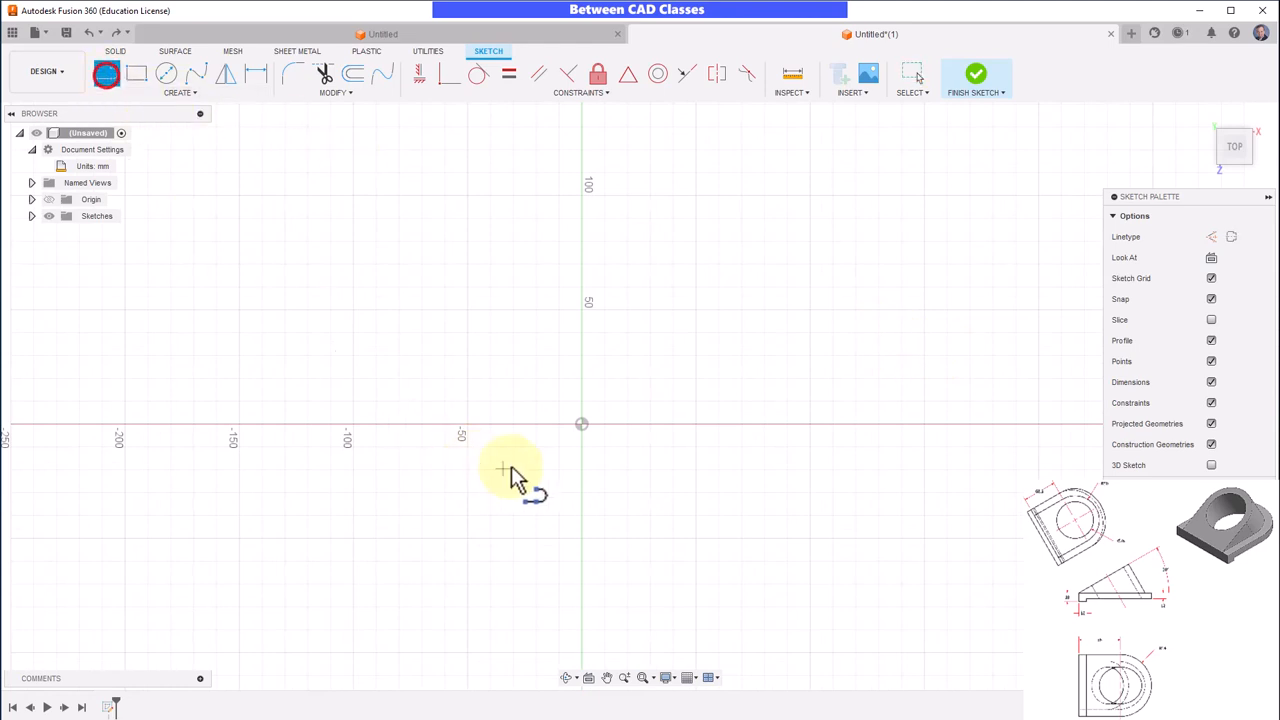
left_click(582, 425)
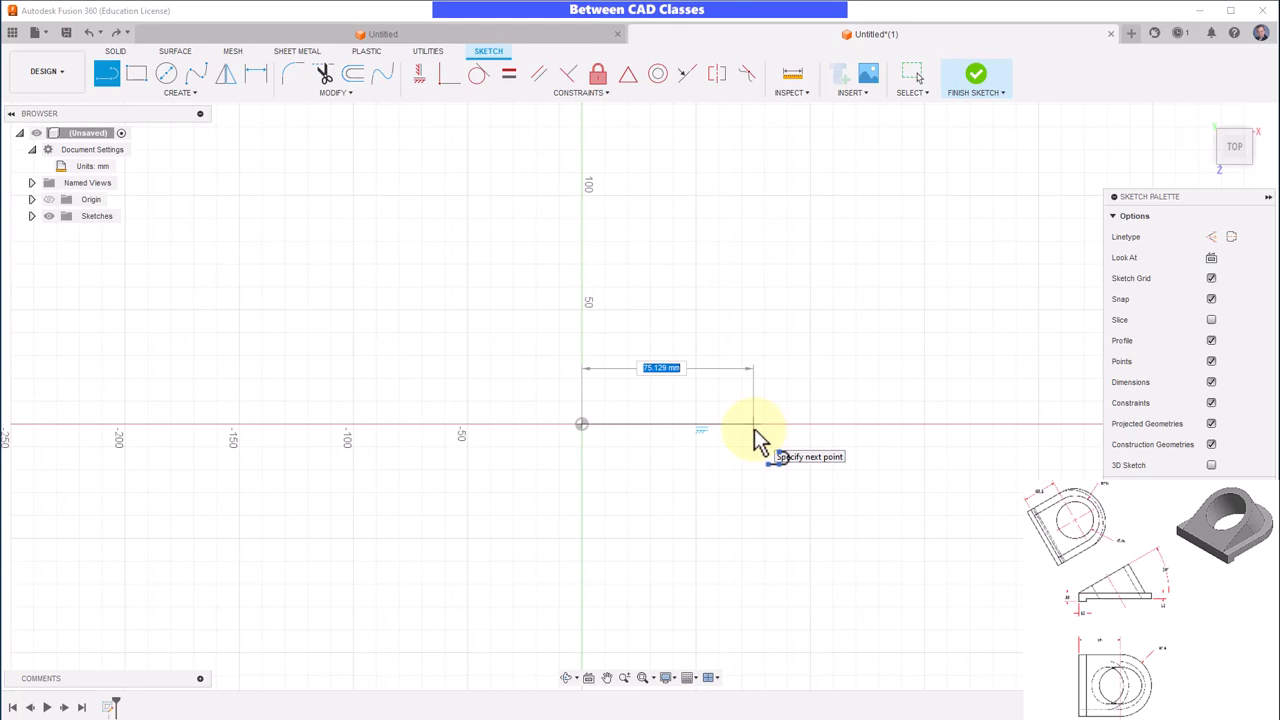
left_click(753, 425)
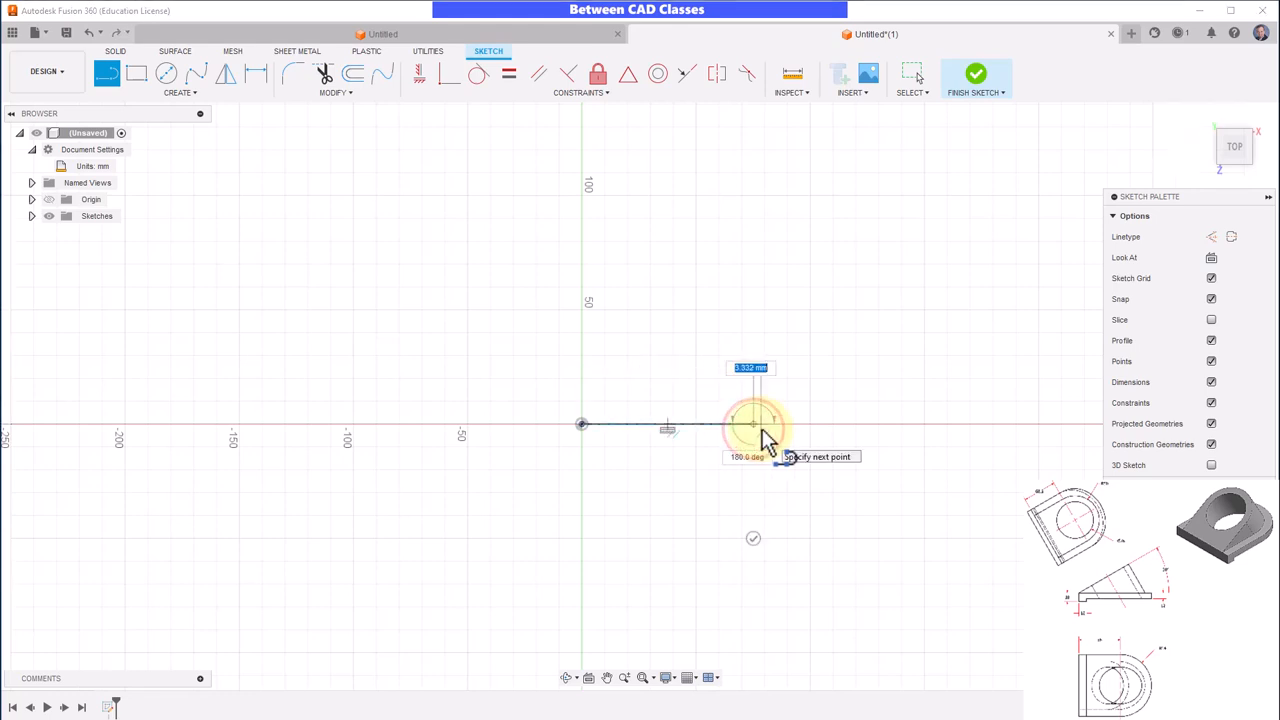
Continue with a tangent semicircular arc of about 40 mm radius, a parallel line back above the origin, and a vertical line closing the outline
scroll(762, 440, "up", 1)
scroll(762, 433, "up", 2)
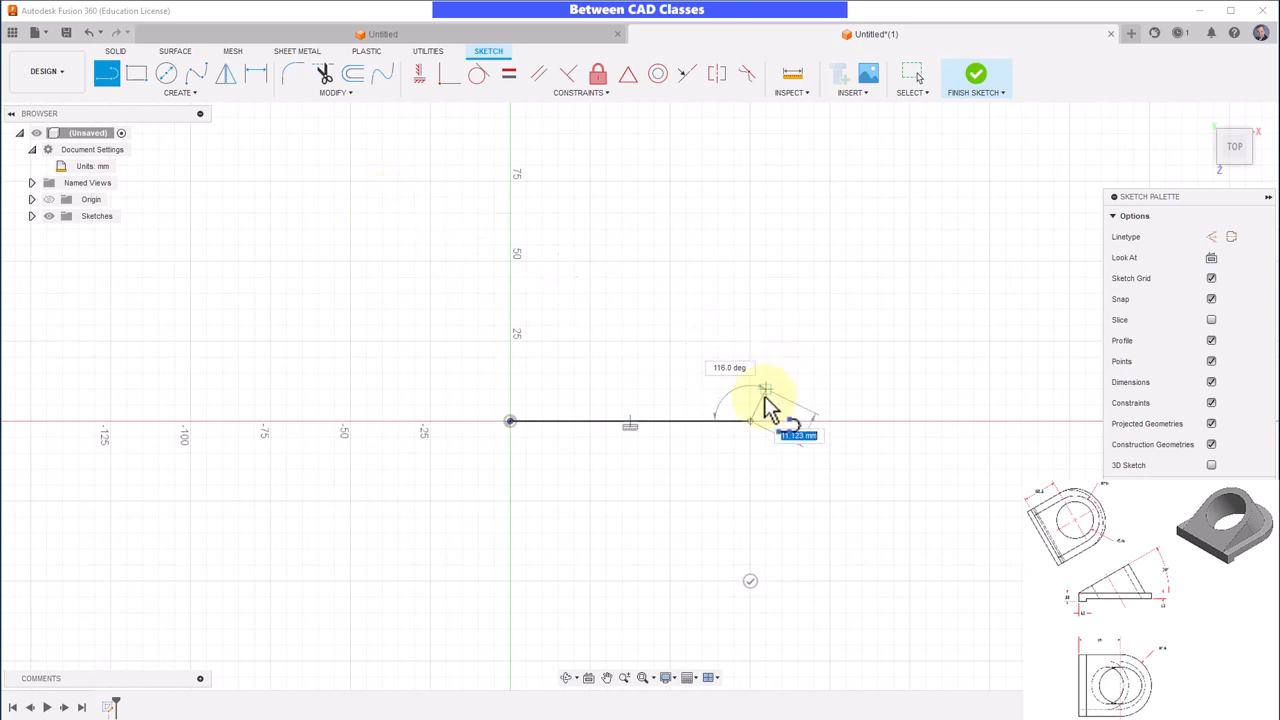
left_click_drag(752, 424, 758, 174)
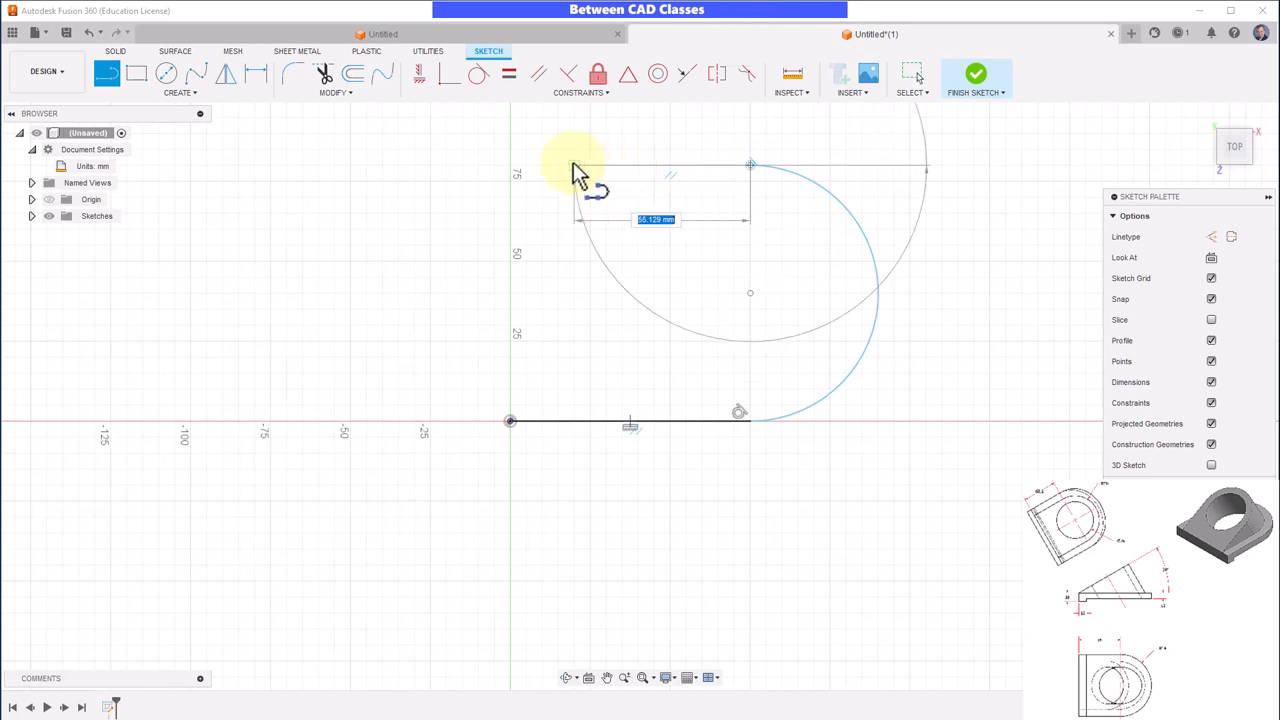
left_click(511, 166)
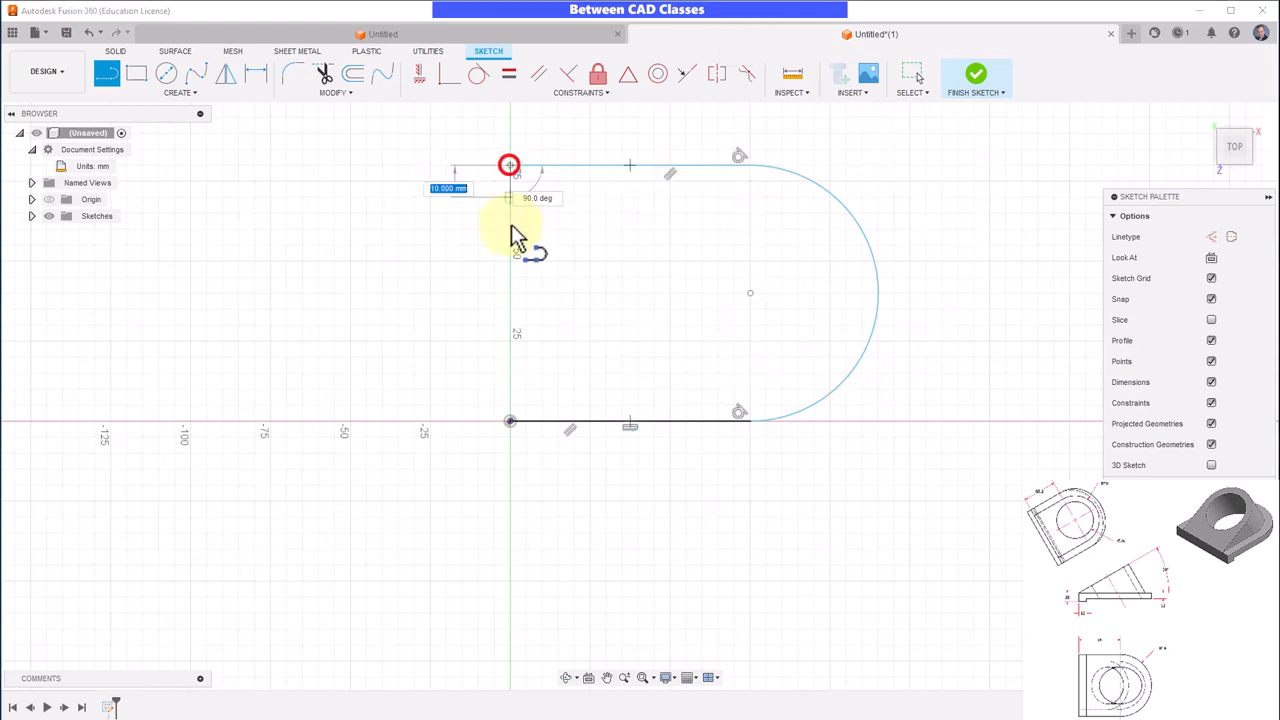
left_click(510, 420)
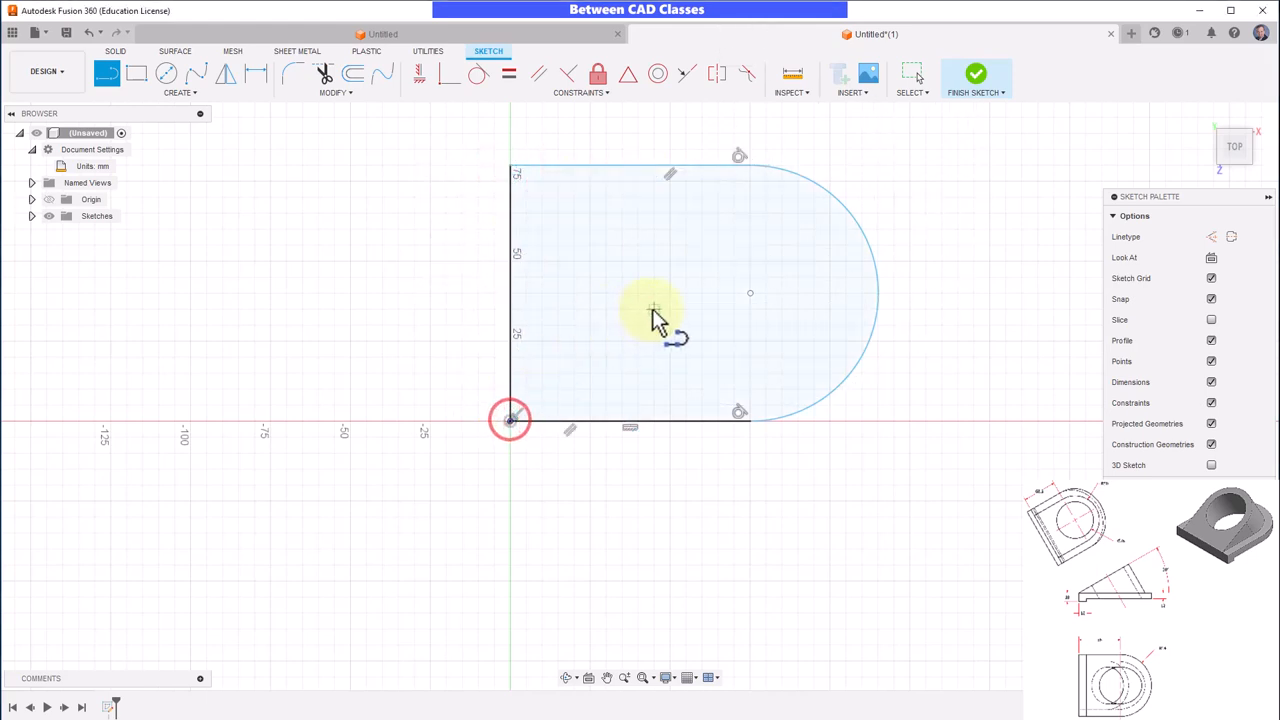
key("Escape")
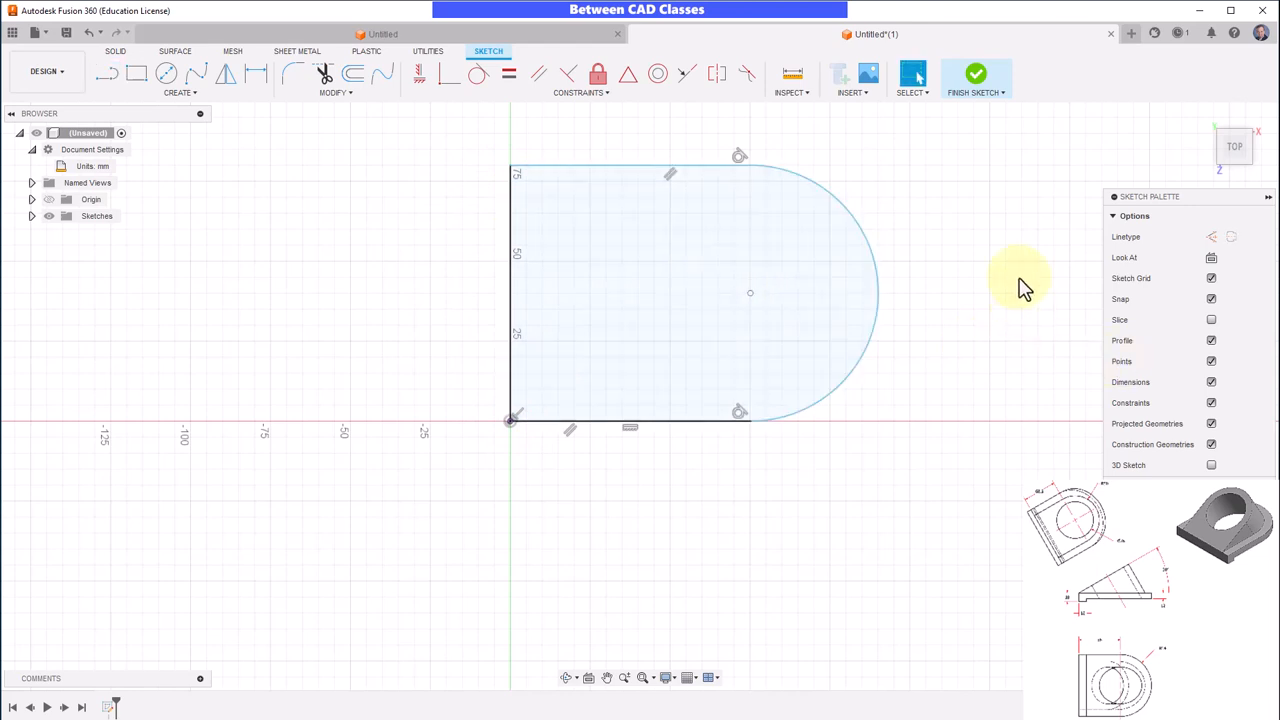
Dimension the outline's rounded end with a 64 mm radius
left_click(253, 75)
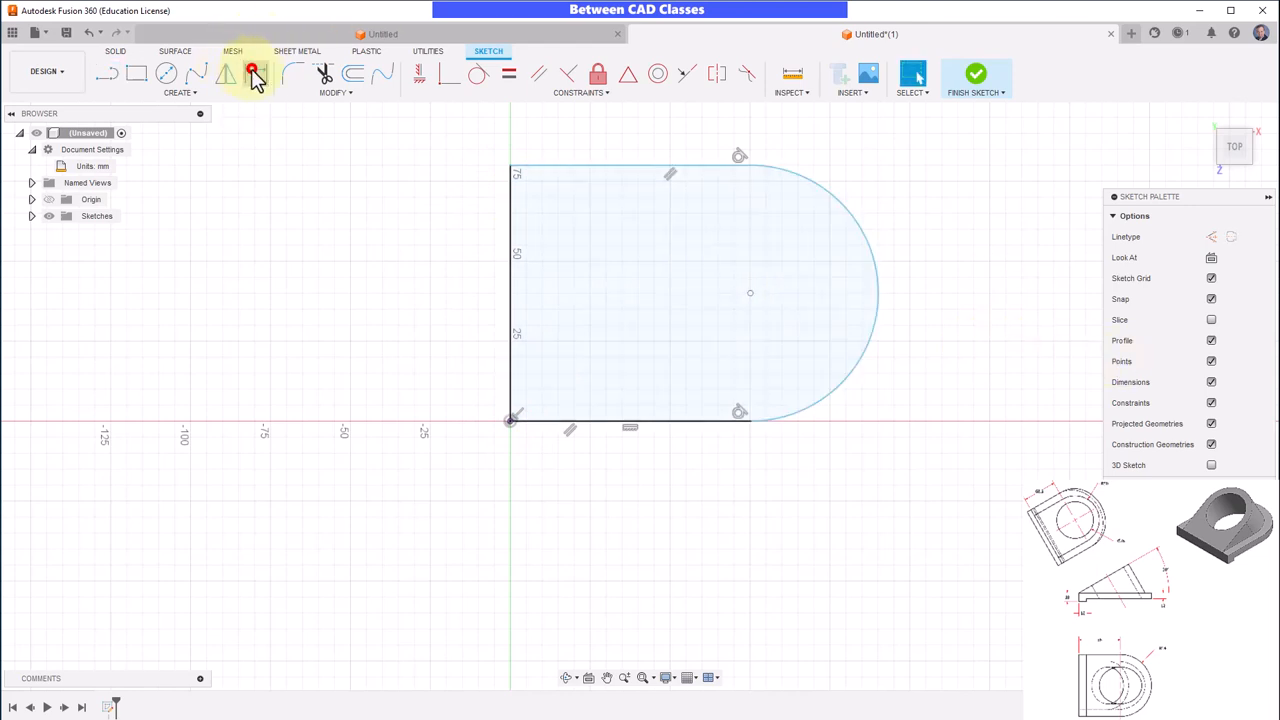
left_click(820, 400)
left_click(885, 455)
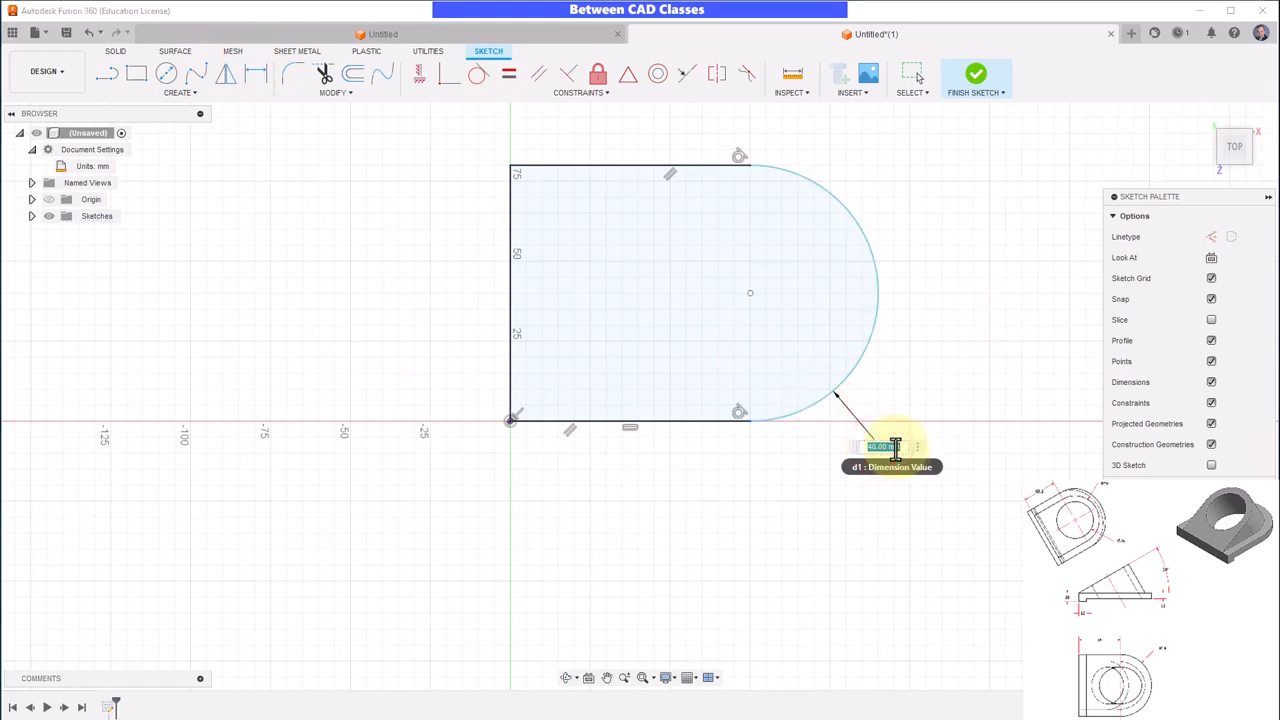
key("Return")
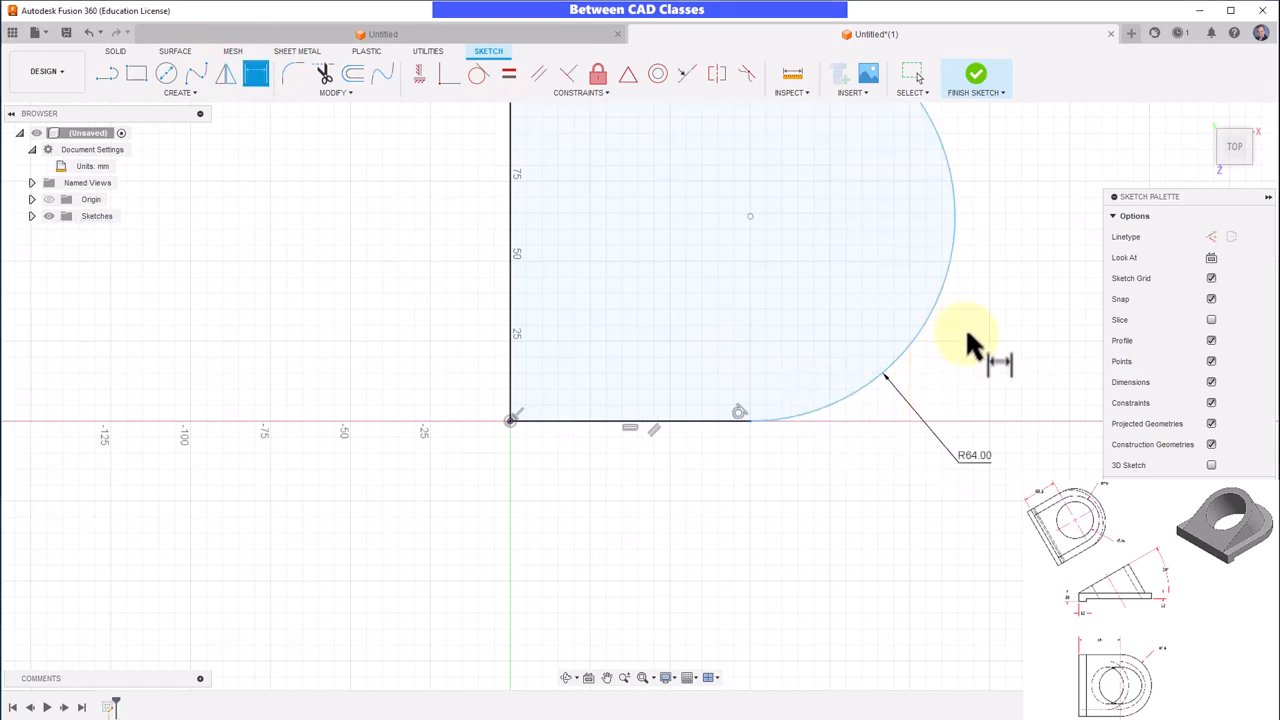
Dimension the outline's lower straight edge to 86 mm and finish the sketch
left_click(680, 424)
left_click(659, 478)
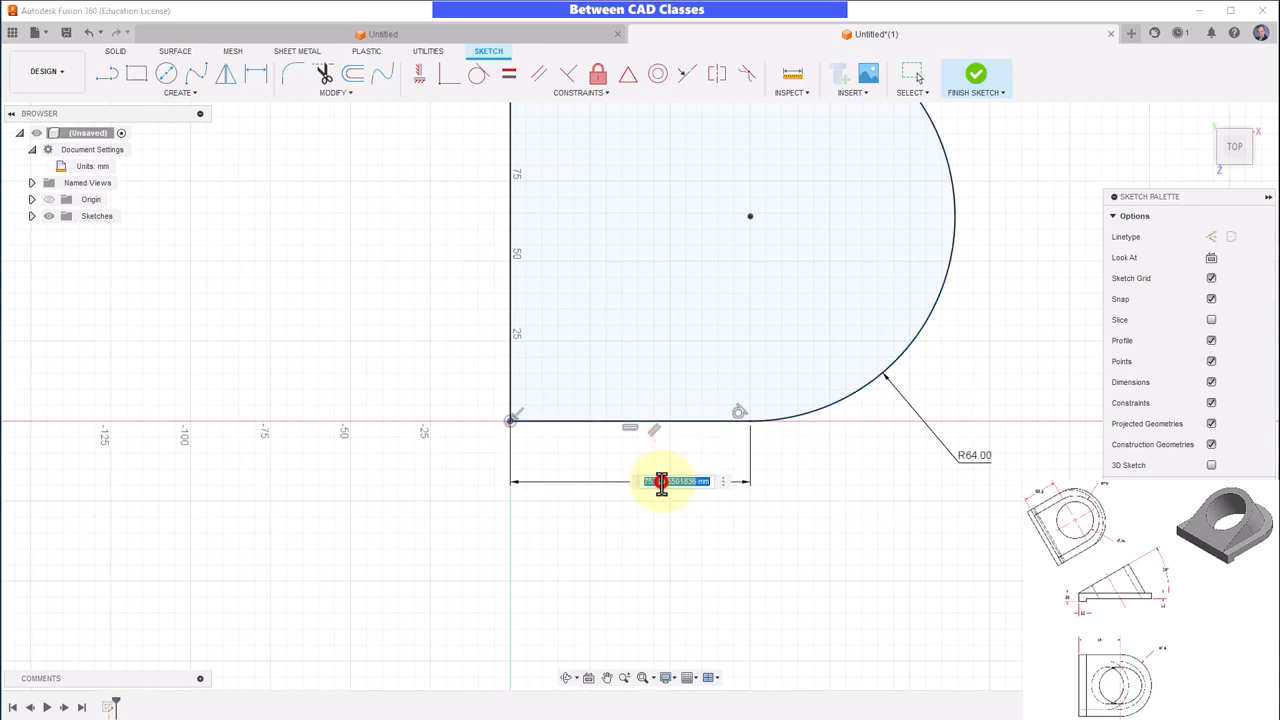
type("86")
key("Return")
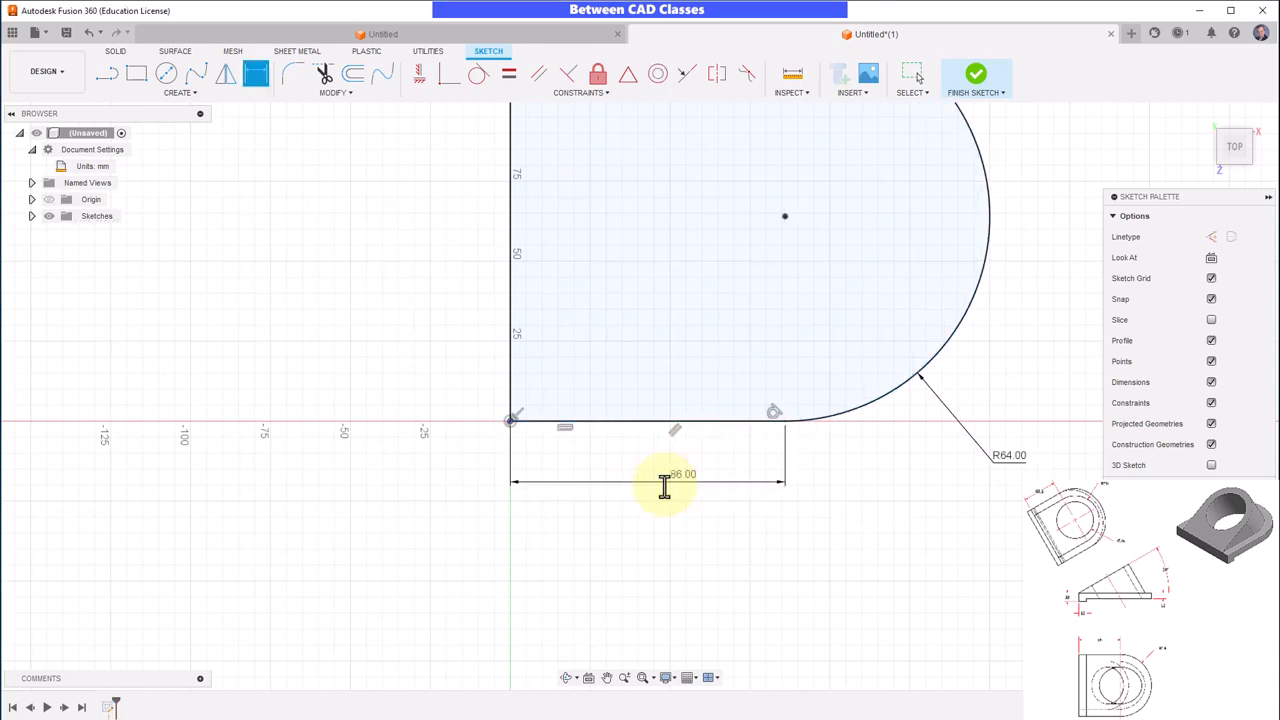
mouse_move(823, 271)
middle_mouse_down()
mouse_move(785, 375)
mouse_move(747, 411)
middle_mouse_up()
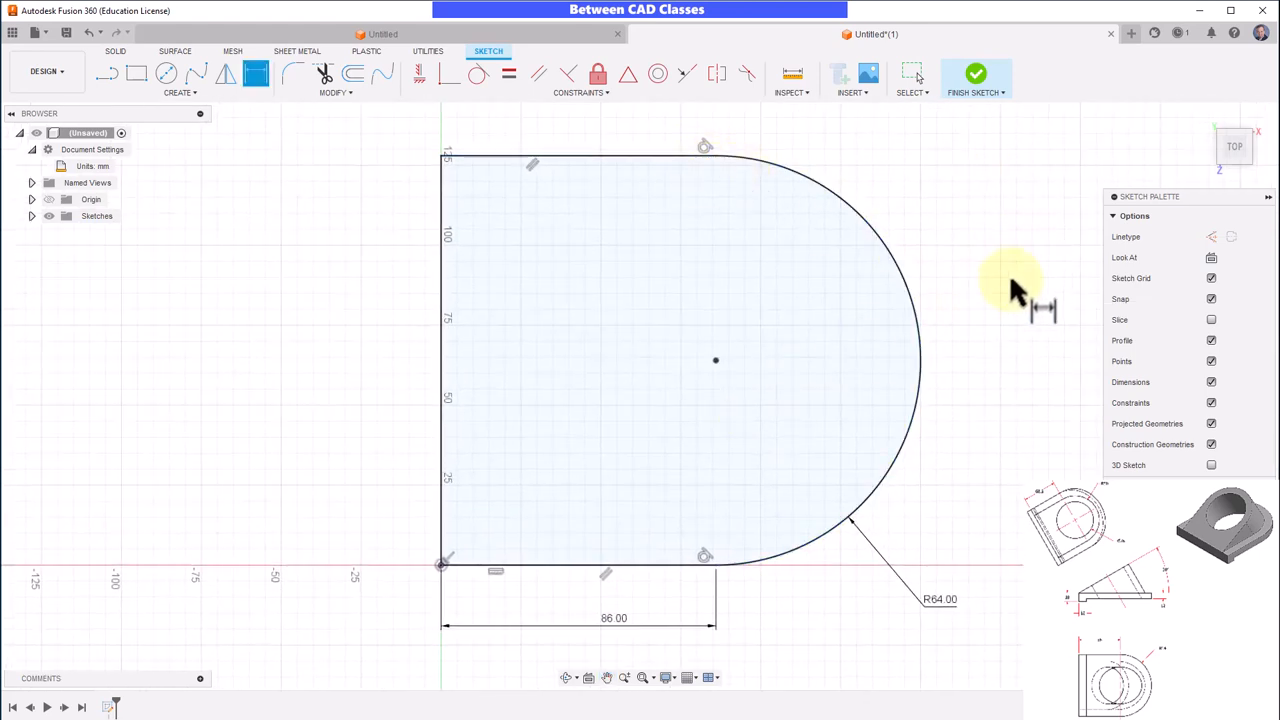
key("Escape")
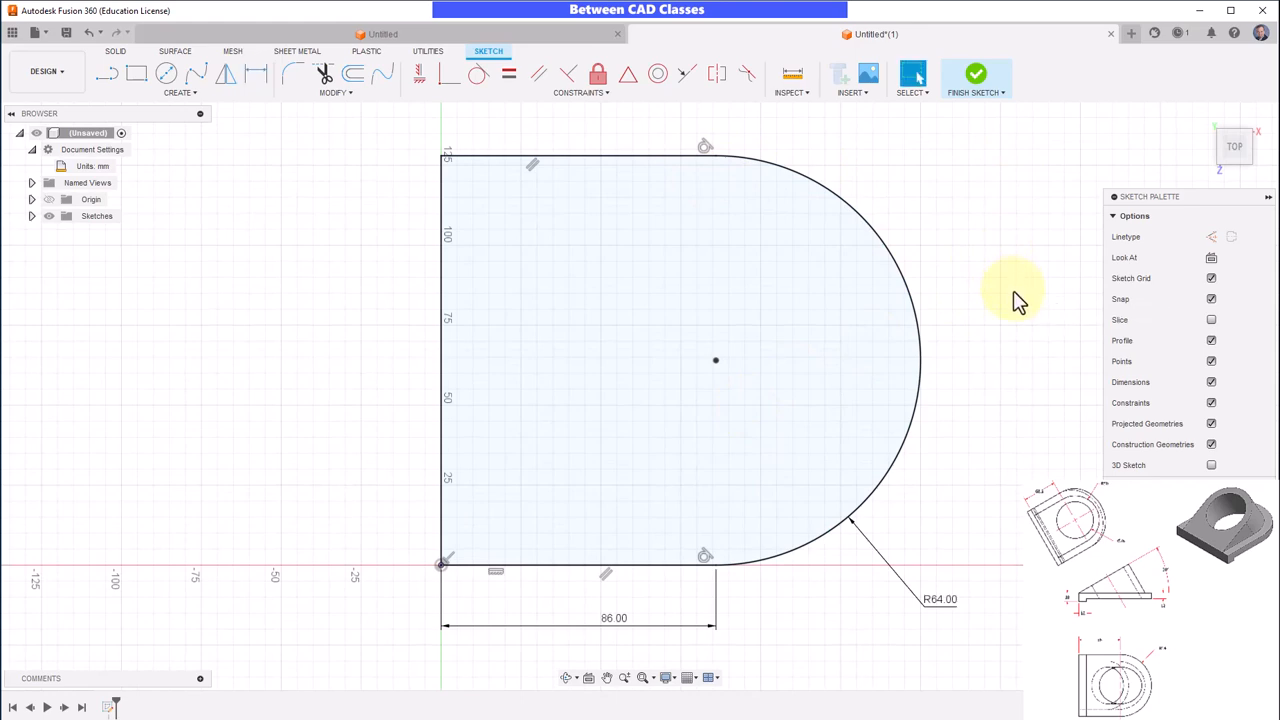
left_click(977, 76)
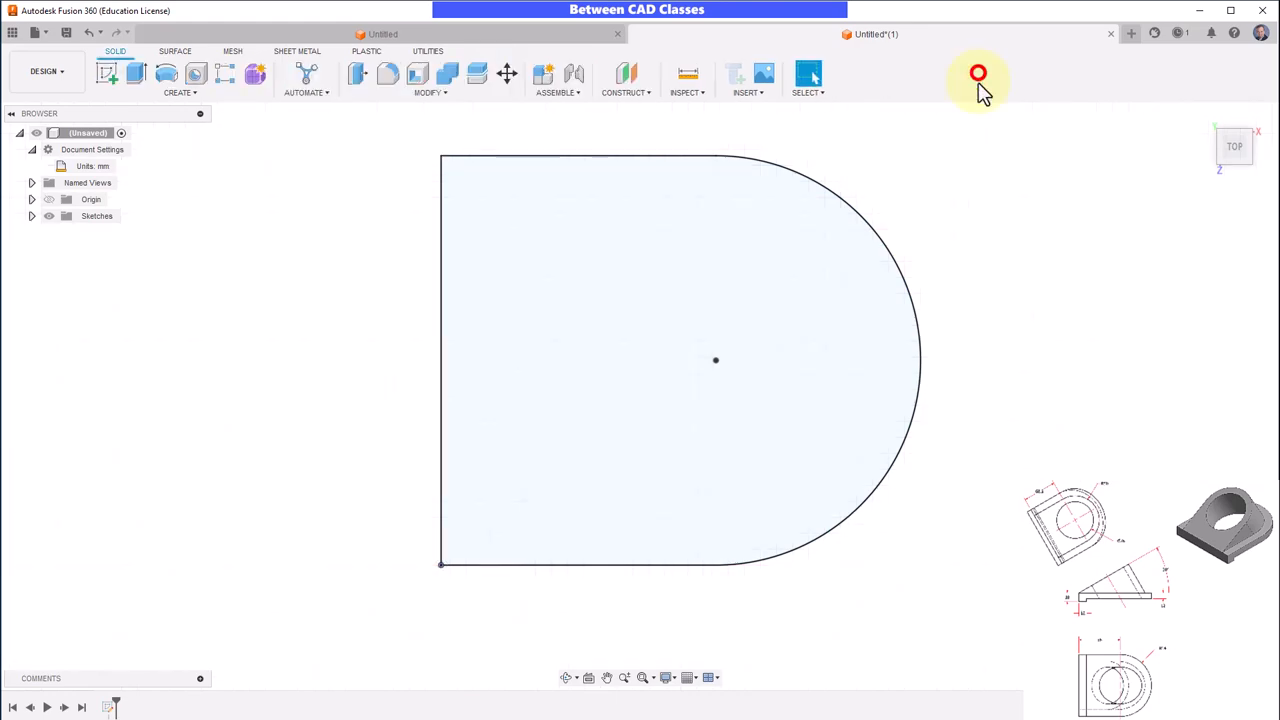
Extrude the D-shaped profile 12 mm upward as a new body
left_click(1205, 116)
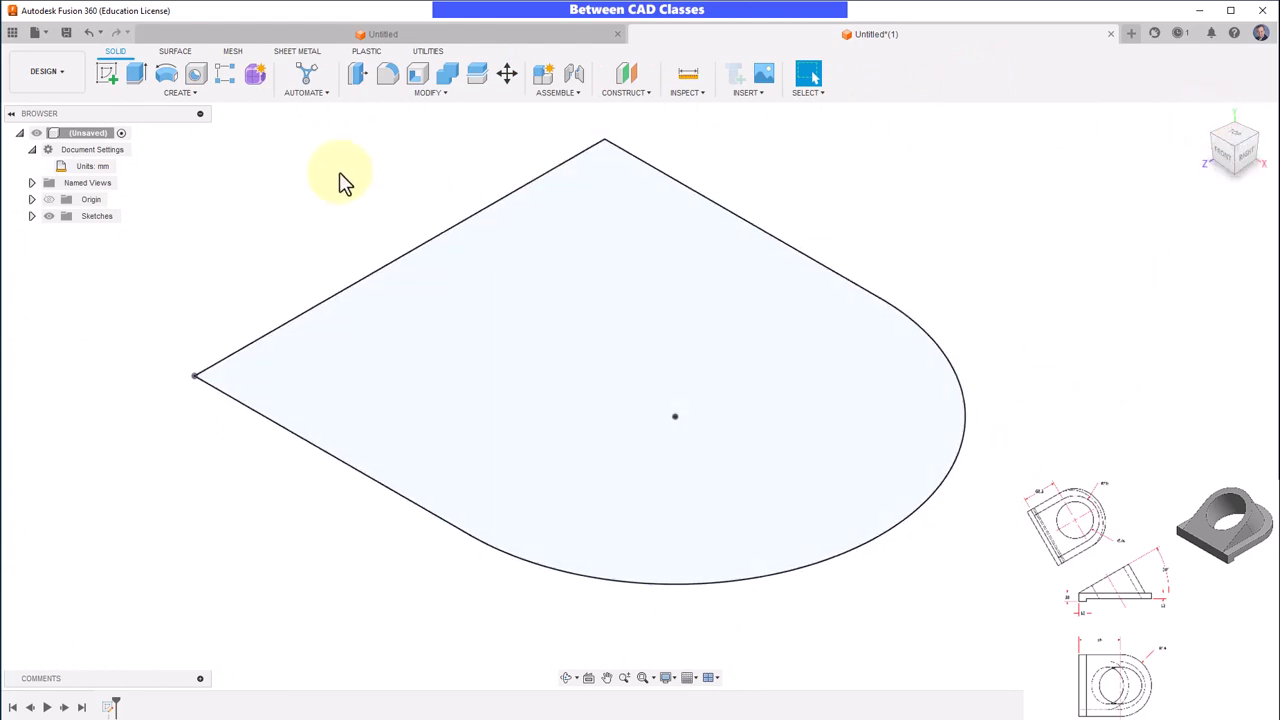
left_click(133, 74)
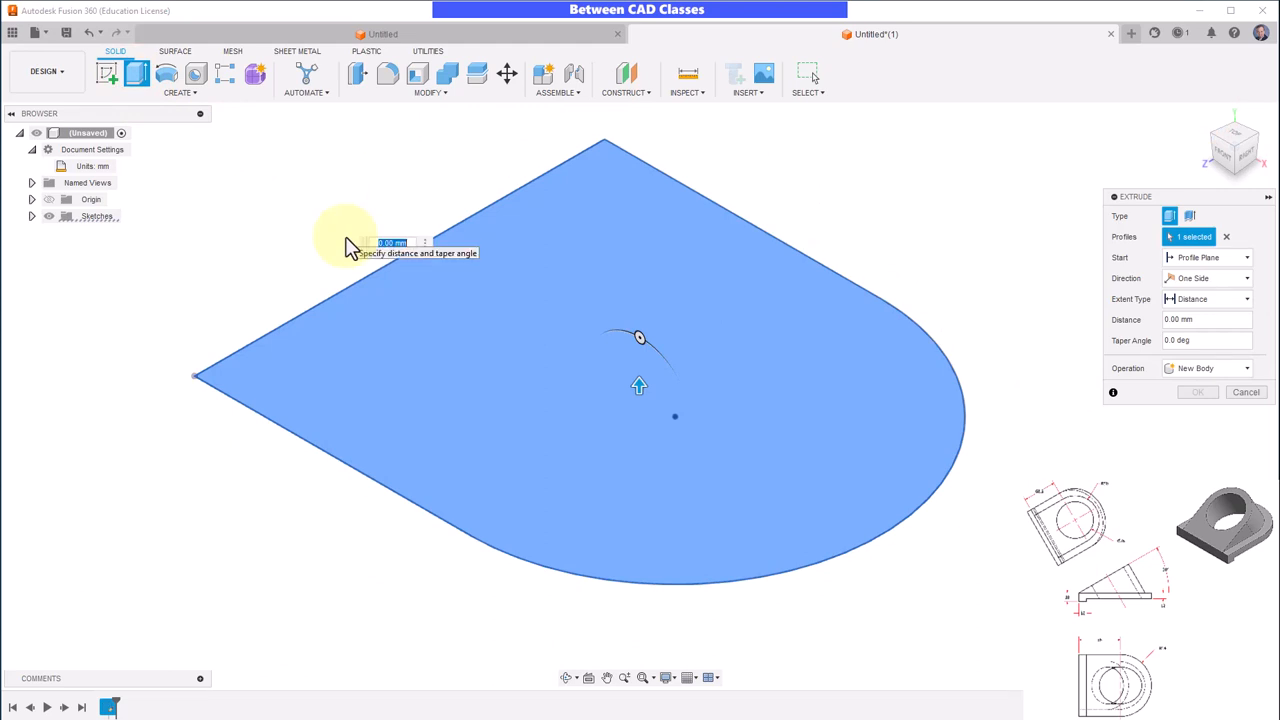
left_click(1219, 320)
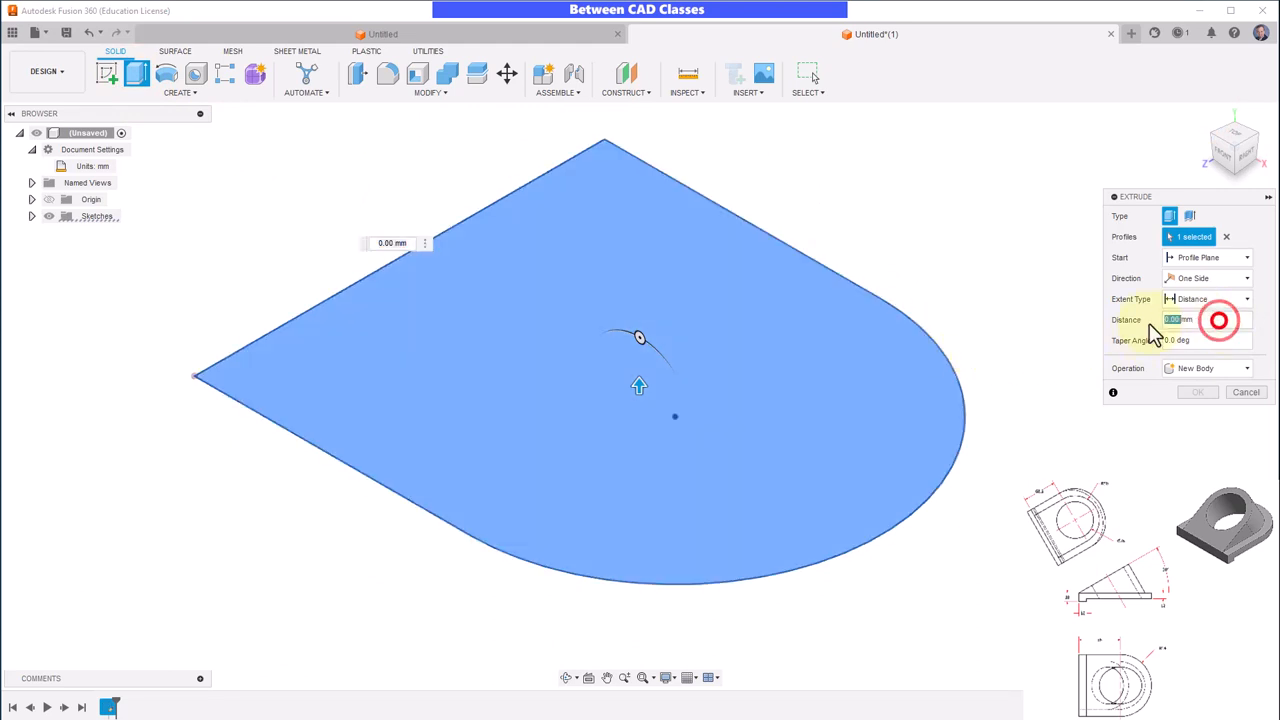
type("12")
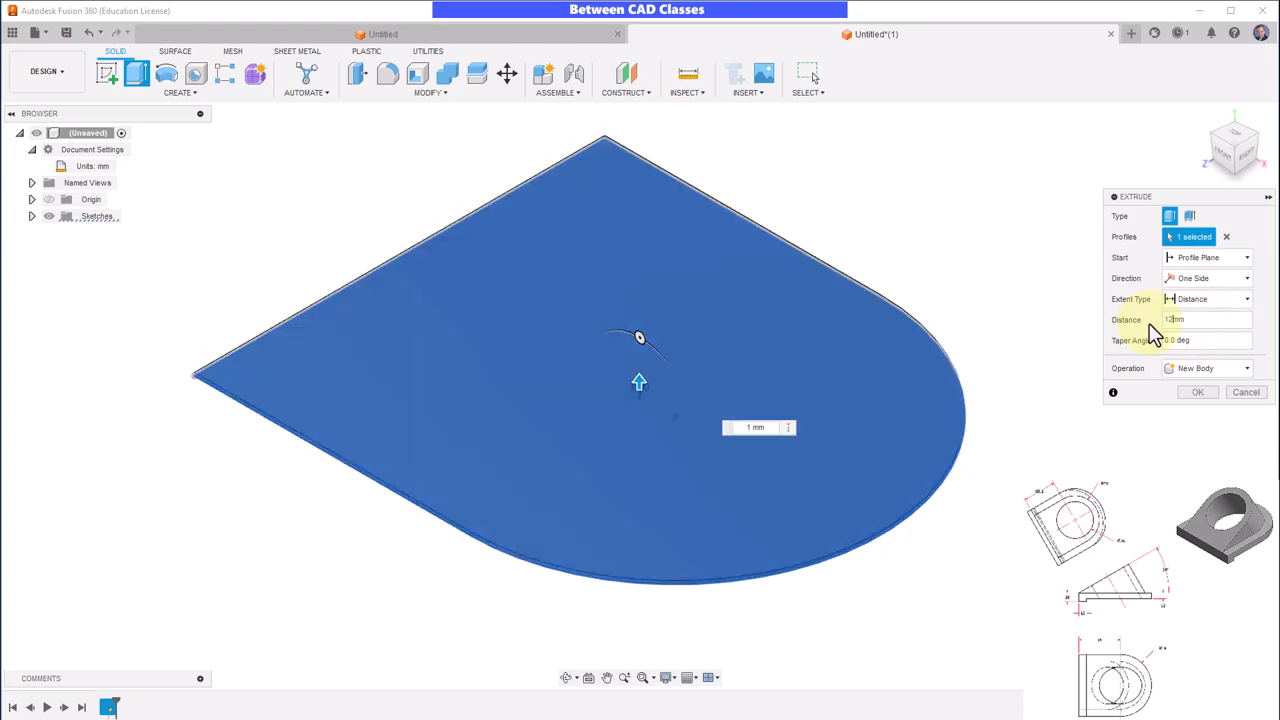
key("Return")
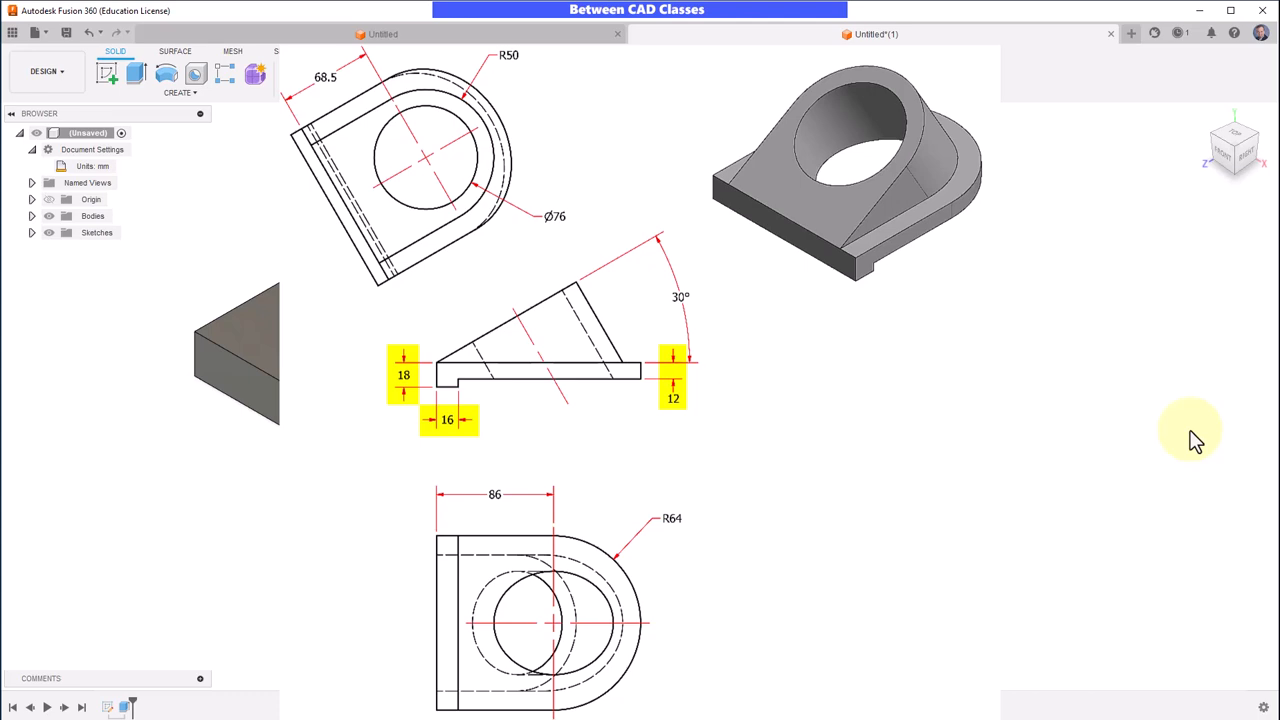
Sketch a rectangle on the plate's underside from the origin corner, spanning the full length of the straight end edge
left_click(1171, 379)
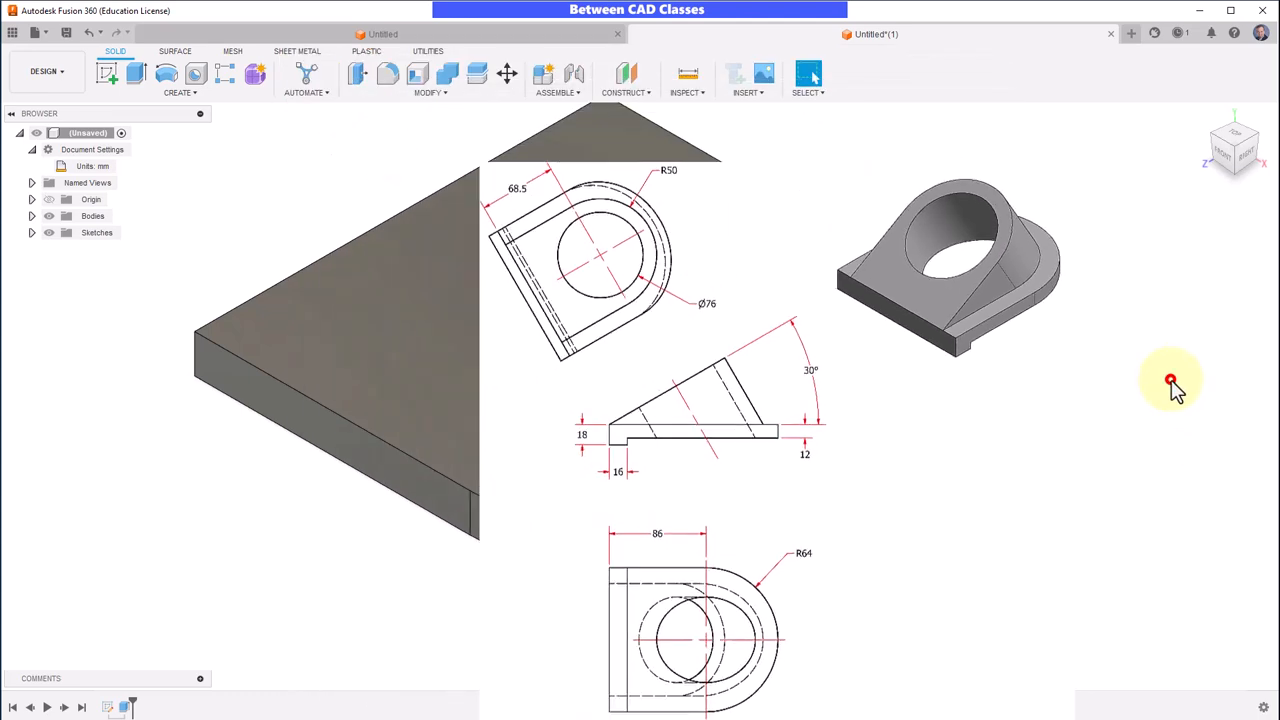
middle_click_drag(1006, 586, 990, 485, "shift")
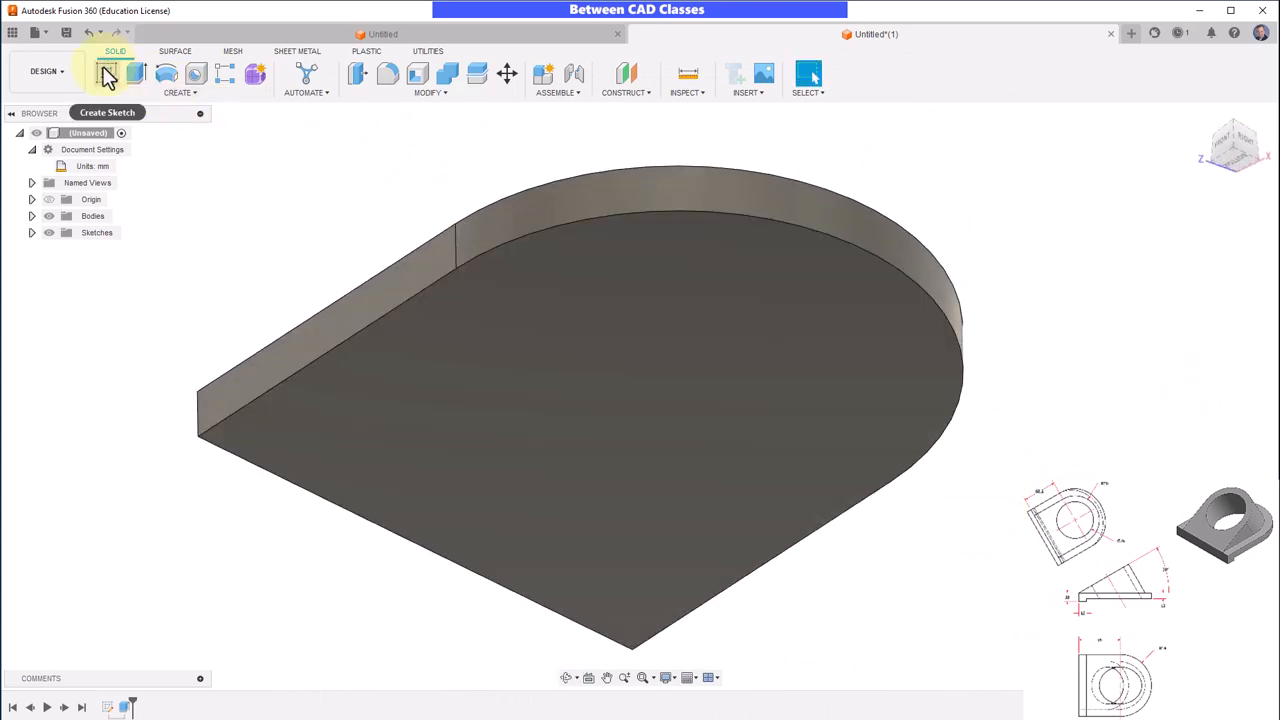
left_click(106, 72)
left_click(444, 493)
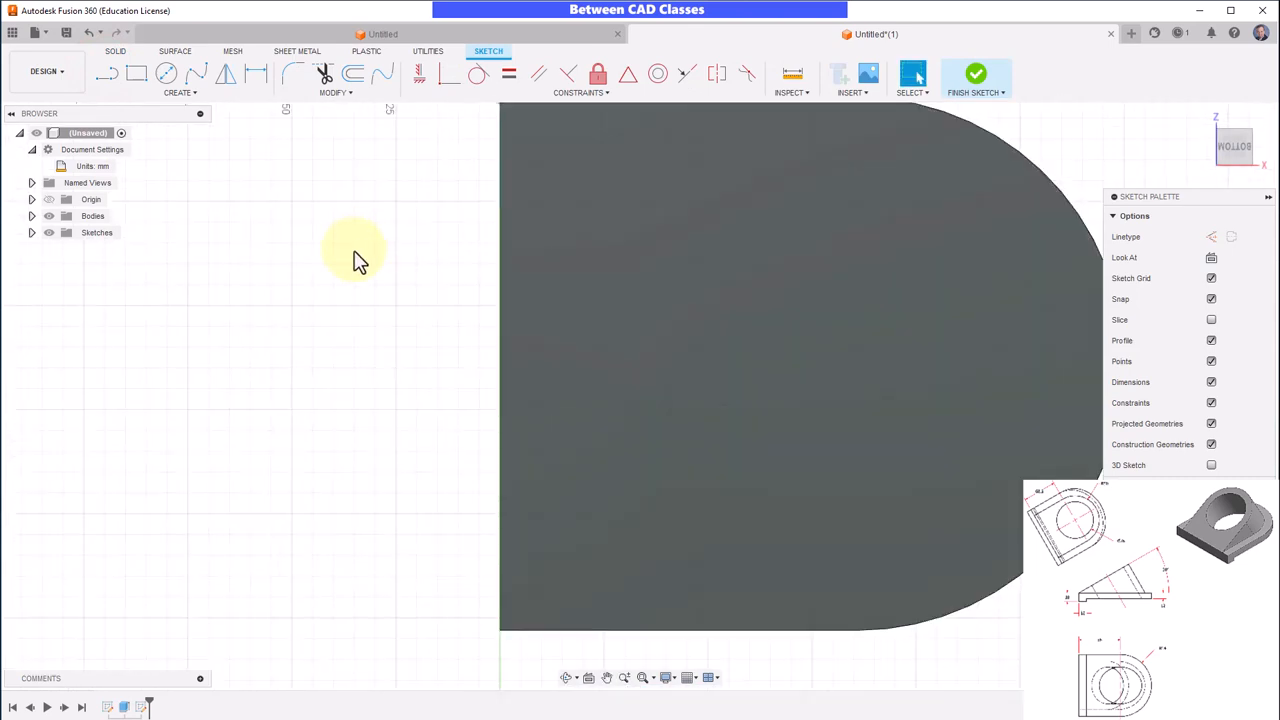
left_click(110, 77)
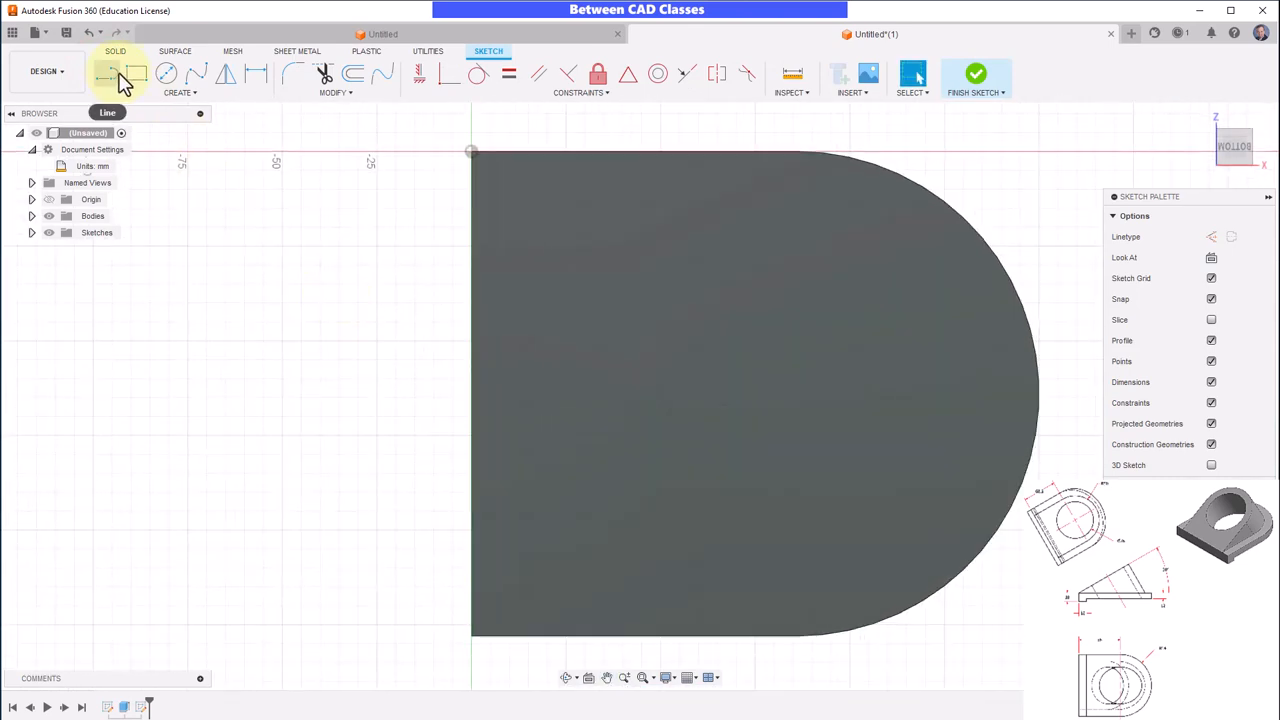
left_click(470, 153)
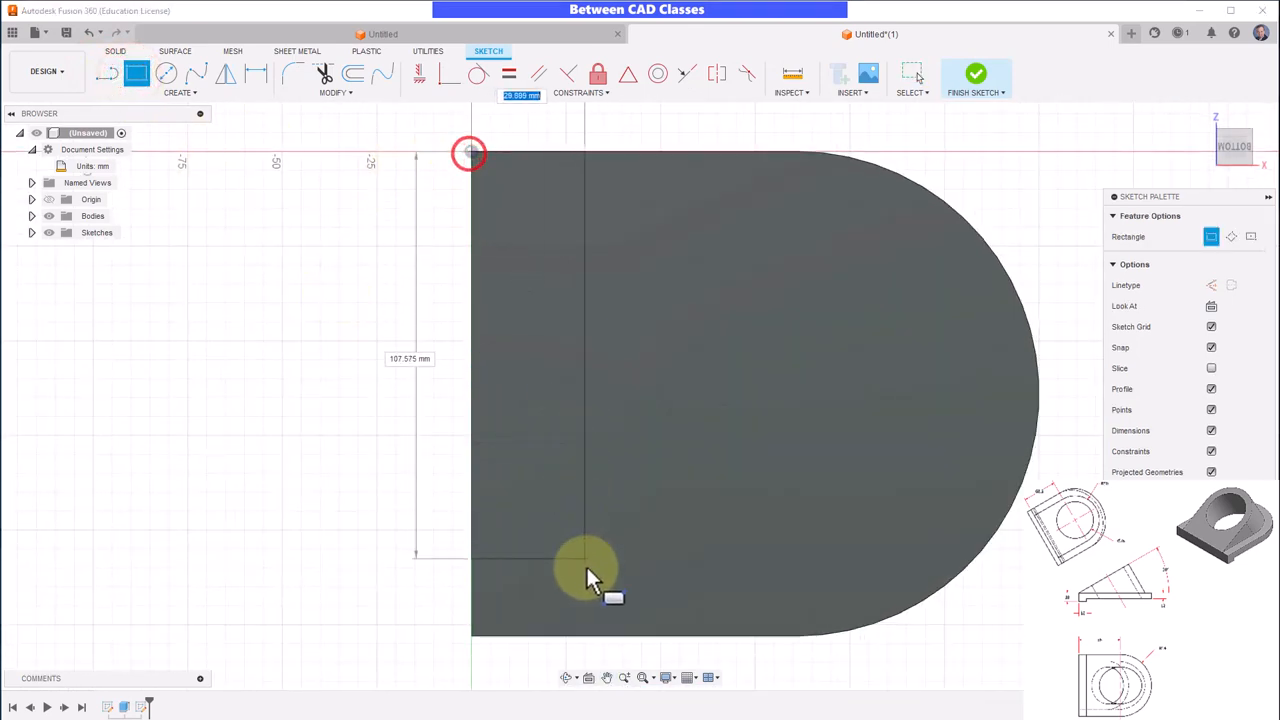
left_click(600, 635)
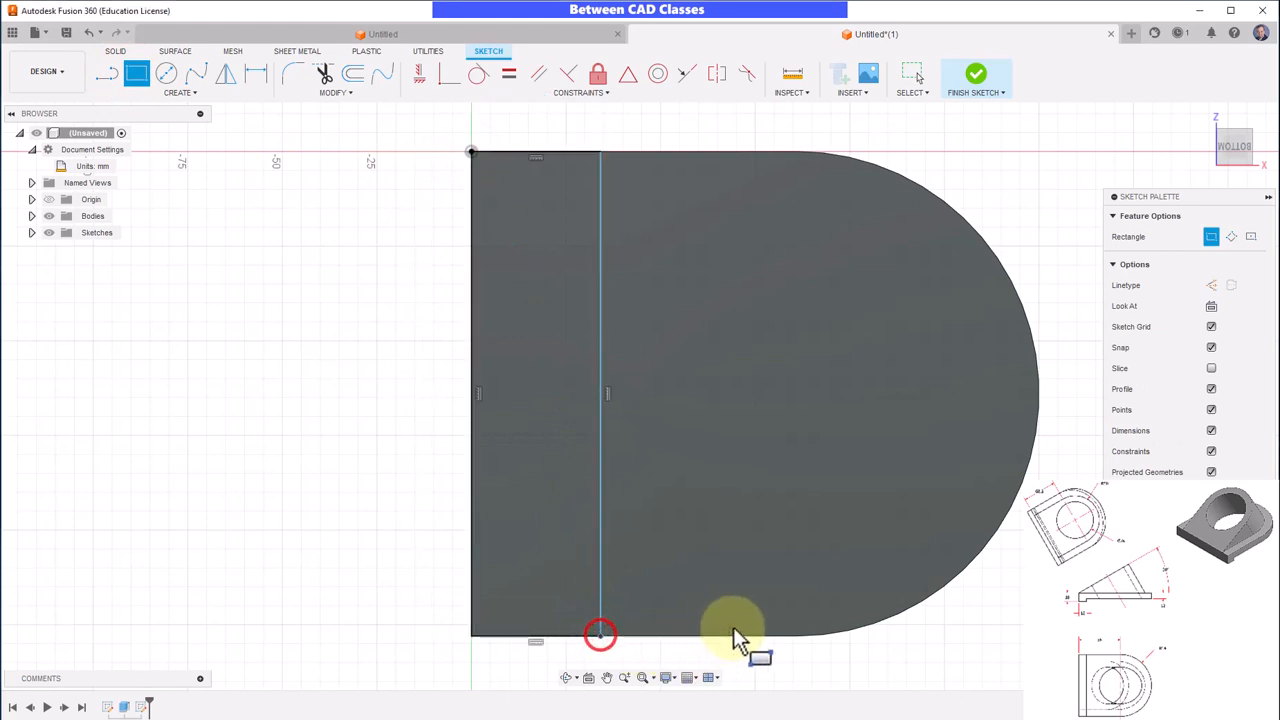
Dimension the rectangle's width to 16 mm between its two long sides and finish the sketch
left_click(255, 75)
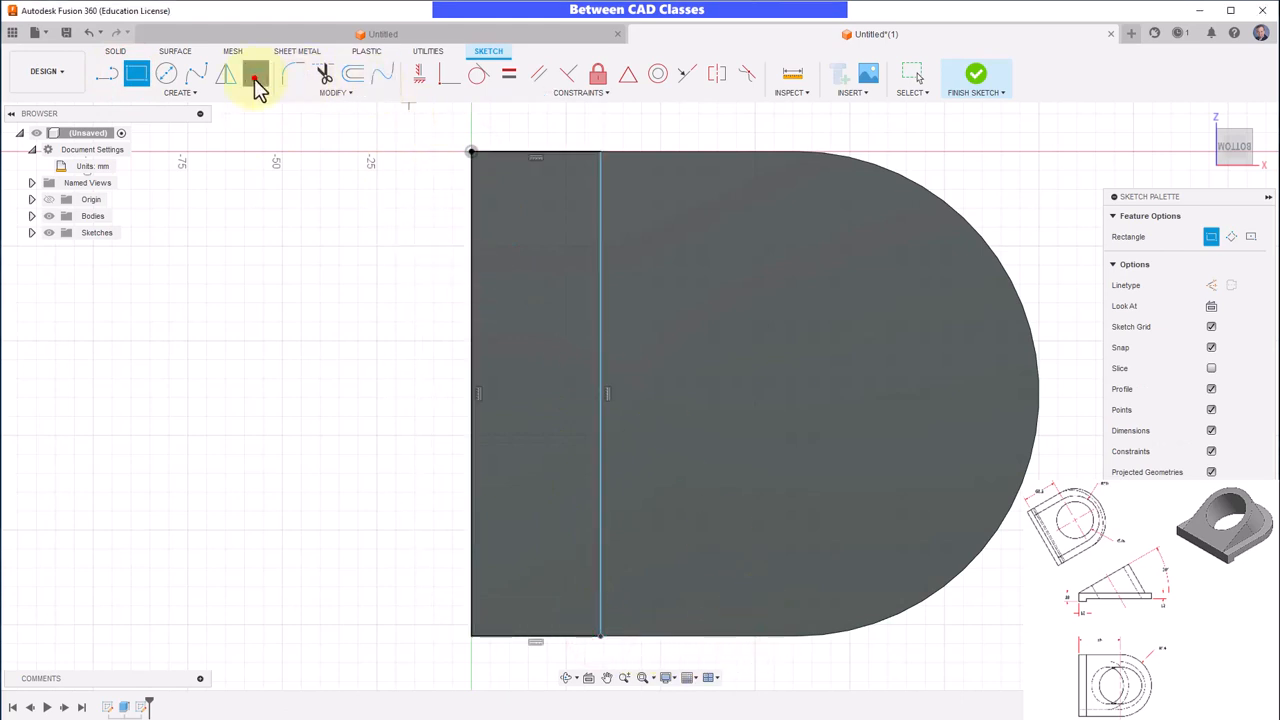
left_click(469, 333)
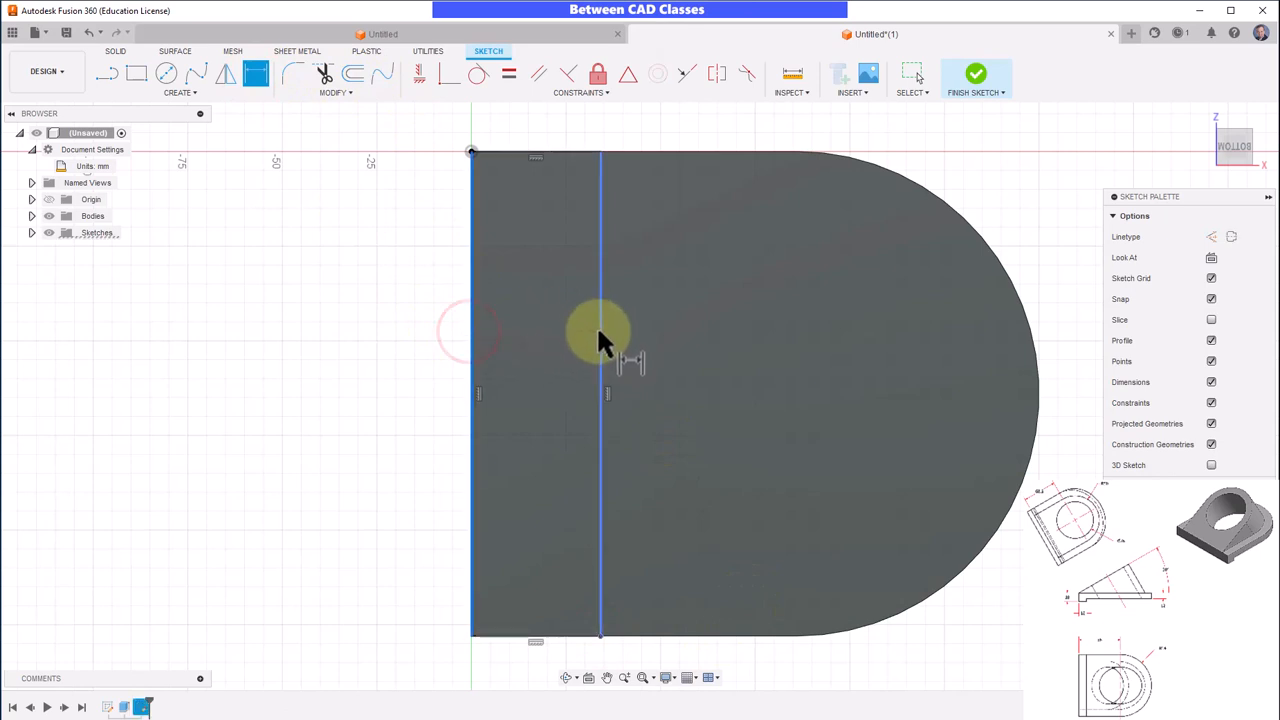
left_click(598, 333)
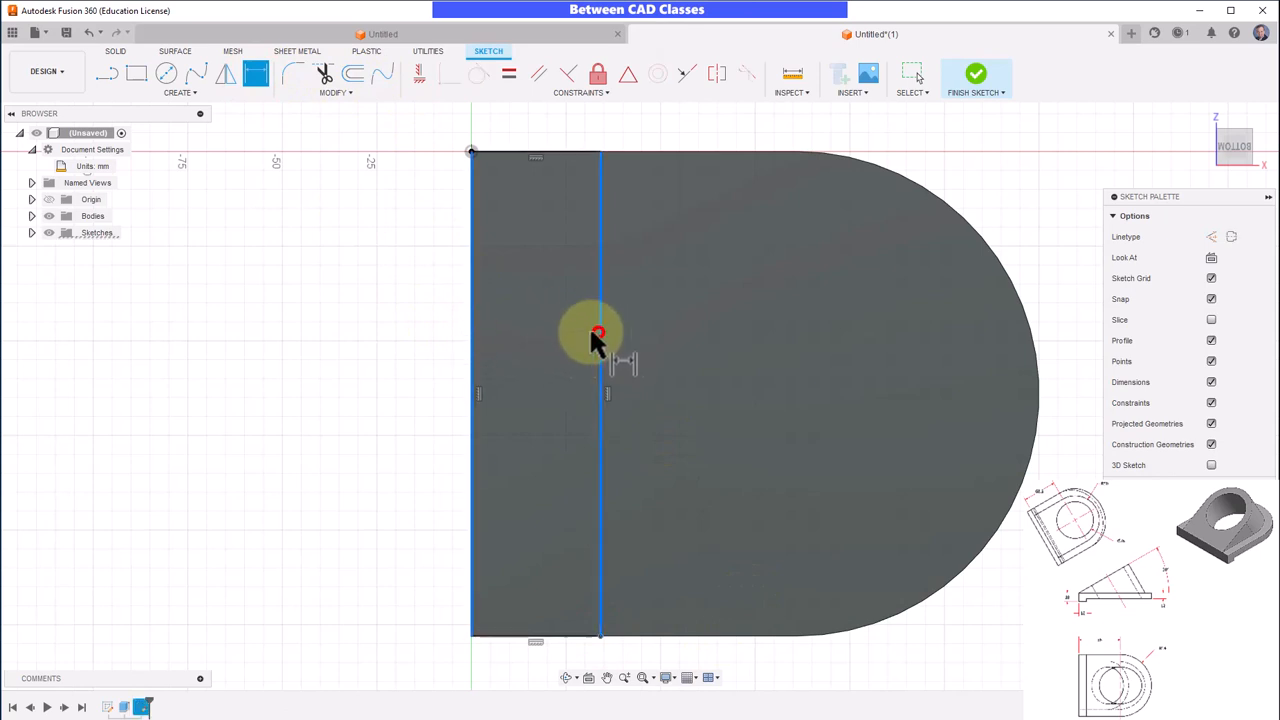
left_click(402, 344)
type("16")
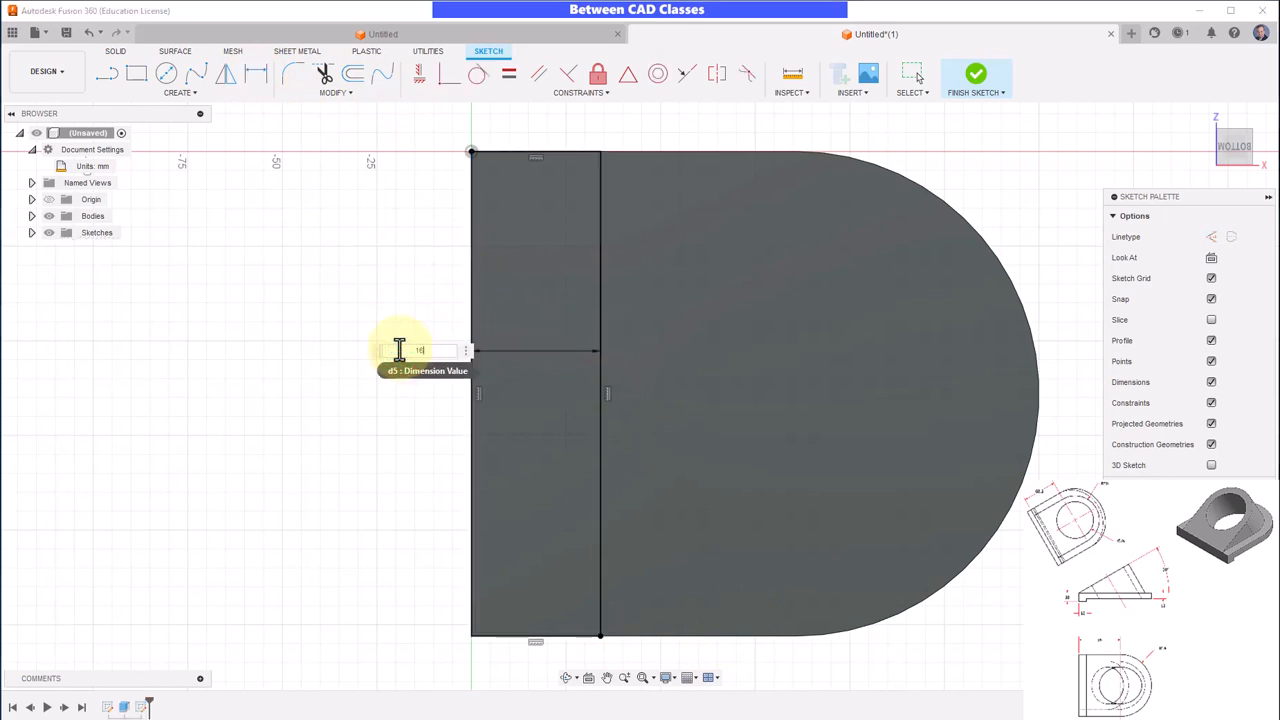
key("Return")
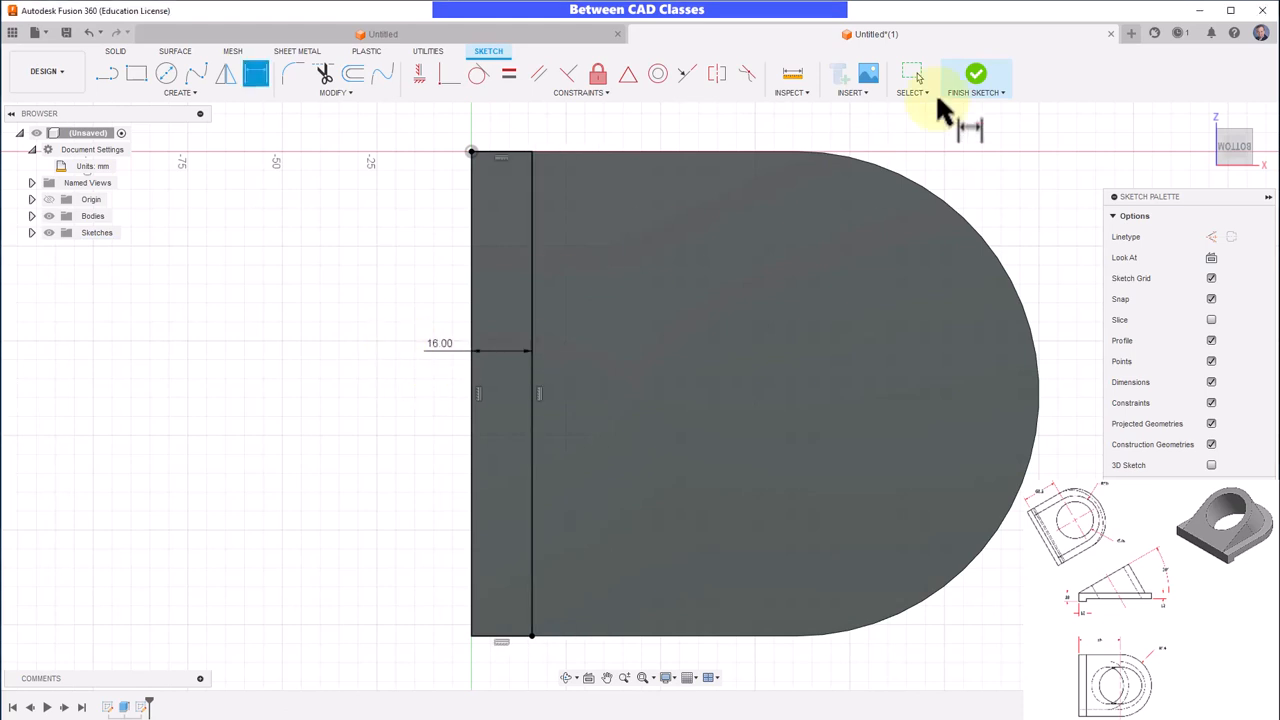
left_click(985, 85)
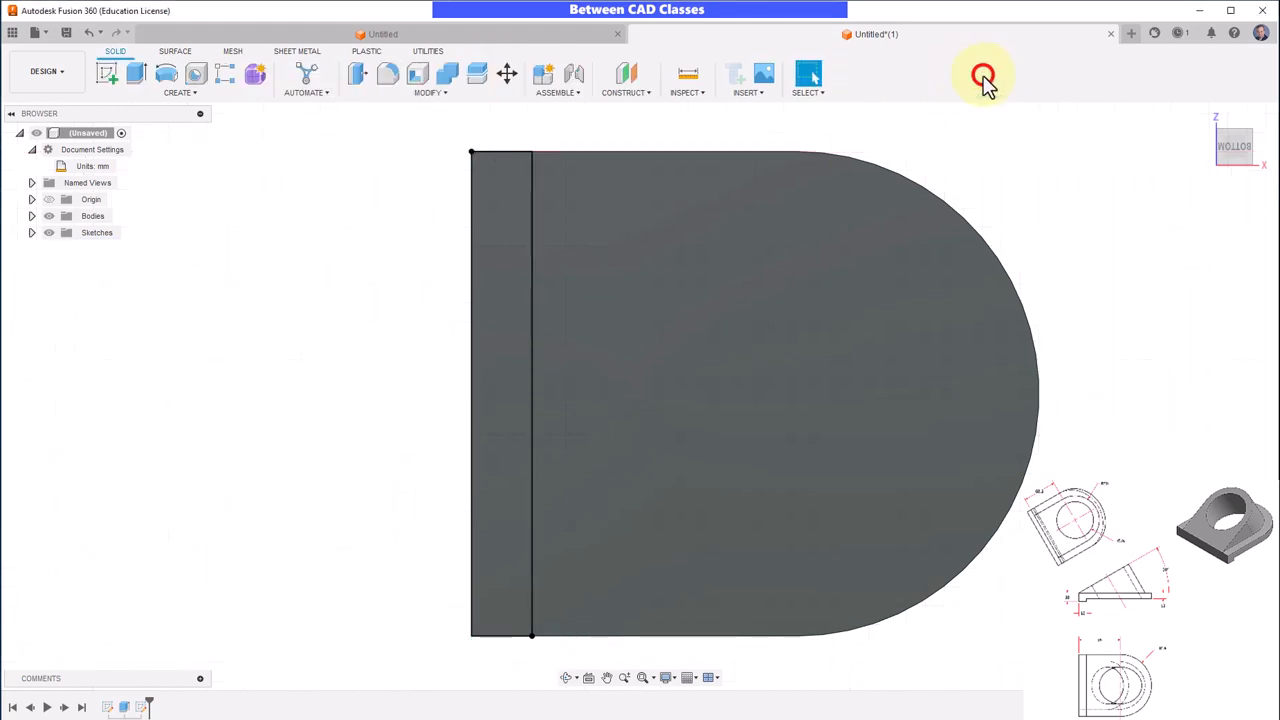
Extrude the narrow rectangular profile 6 mm outward from the plate's underside, joined to the body, to form the lip
middle_click_drag(846, 297, 906, 410, "shift")
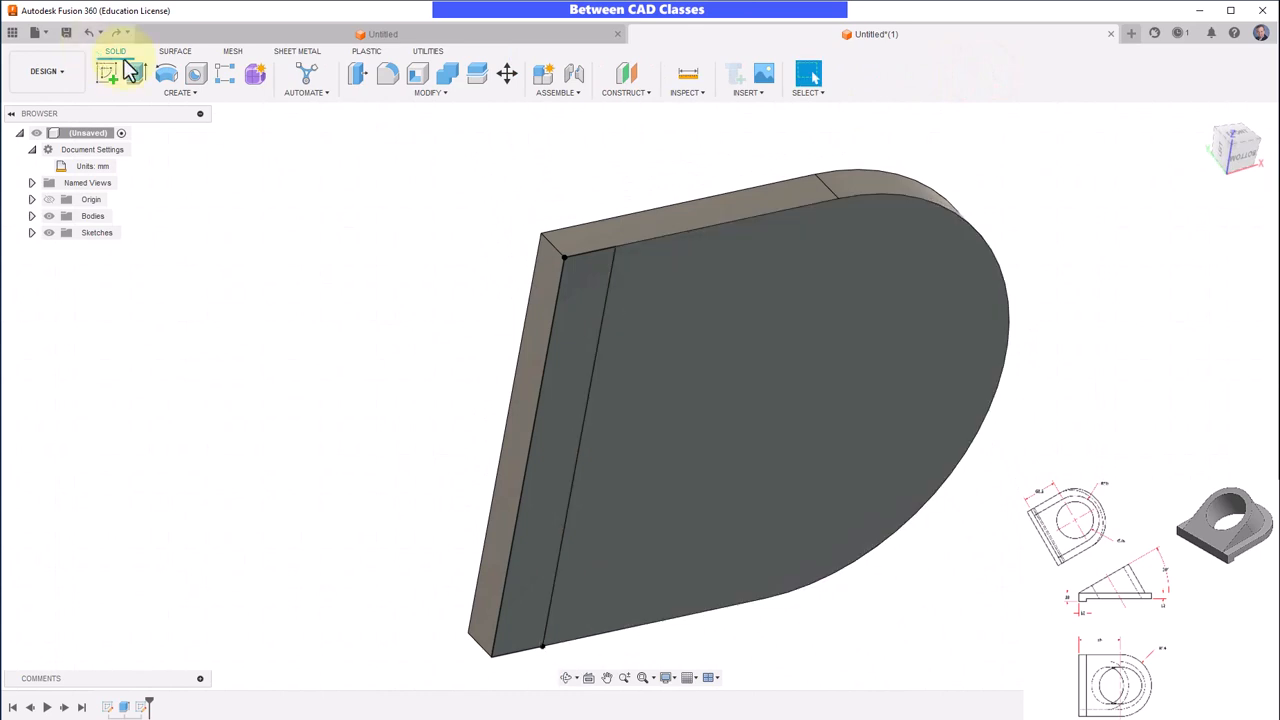
left_click(137, 74)
left_click(570, 369)
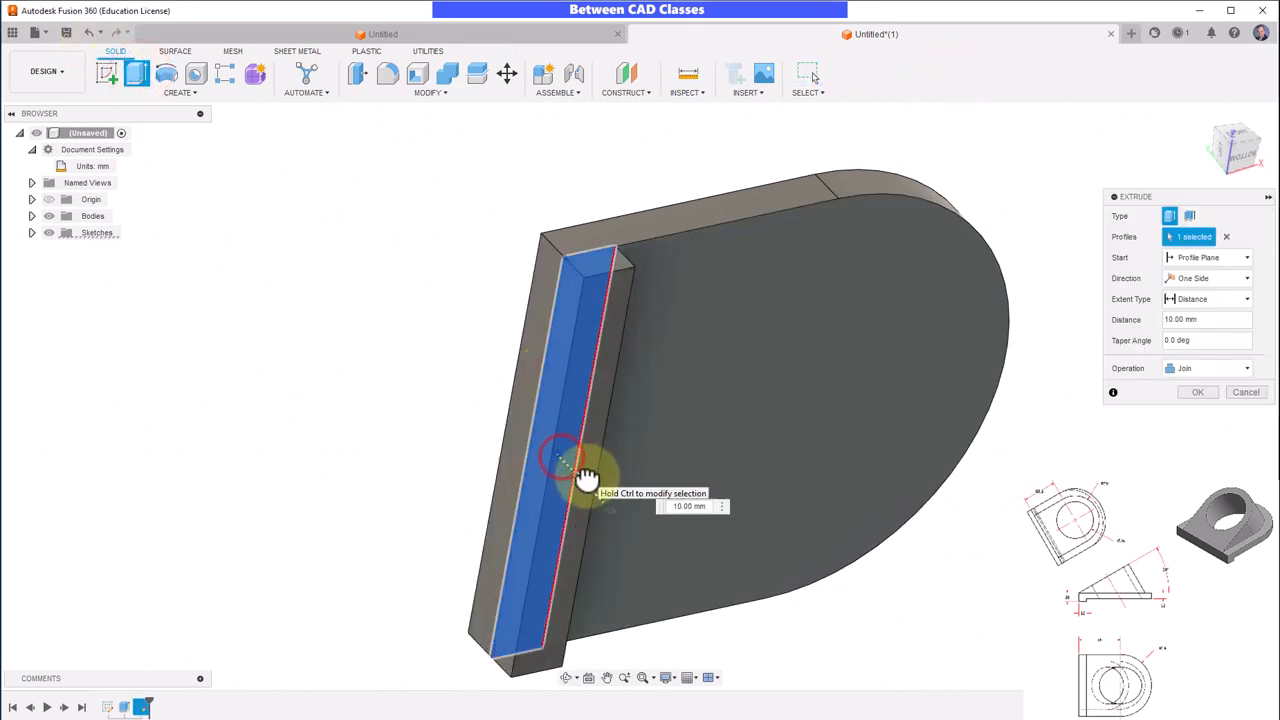
type("6")
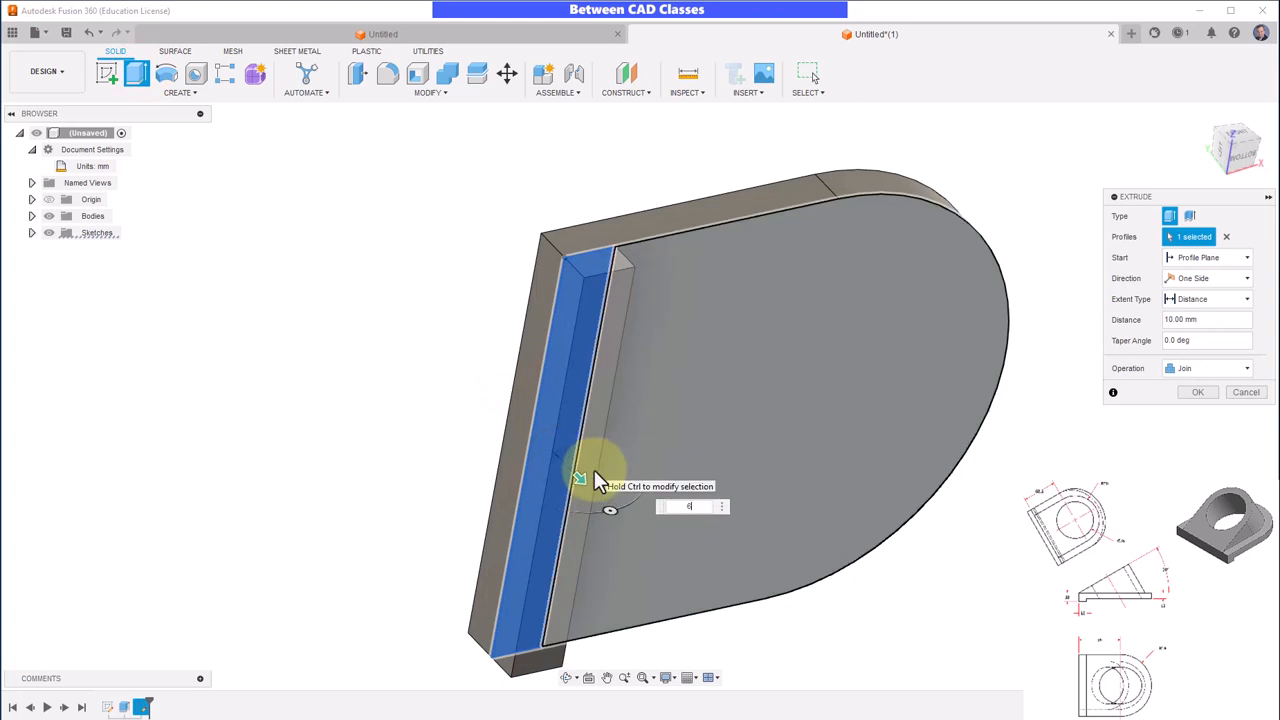
key("Return")
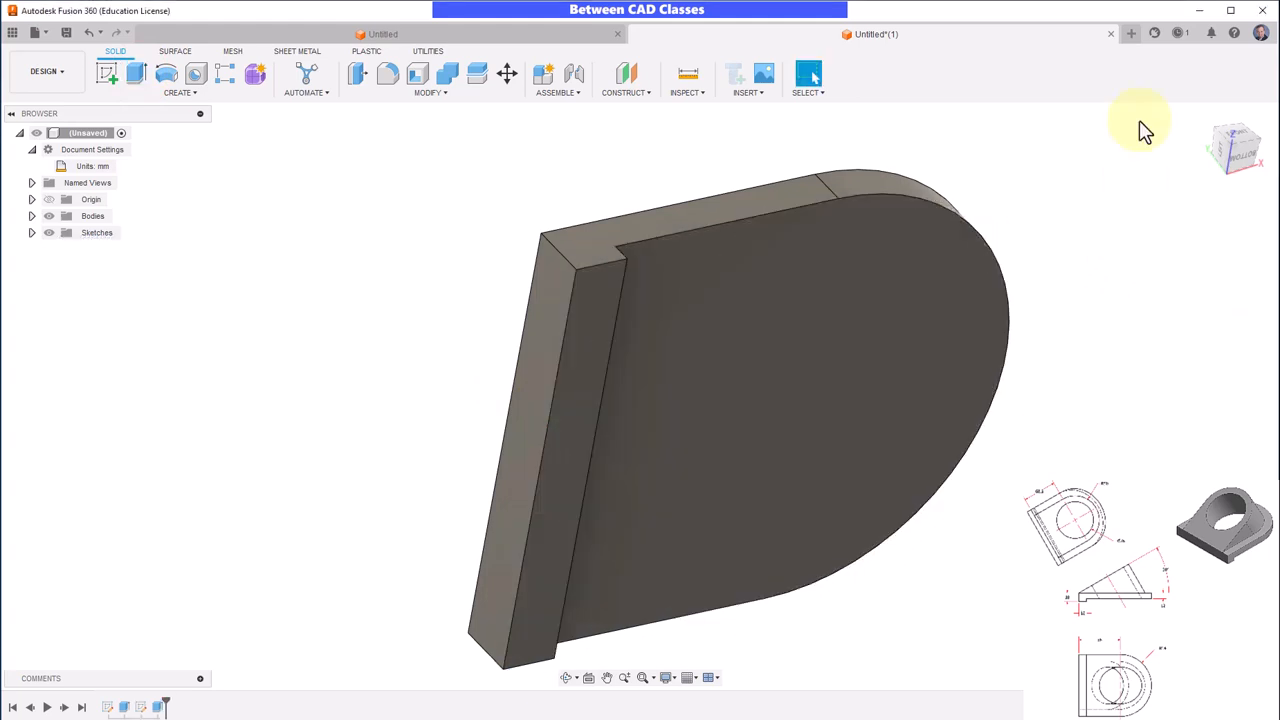
Create a construction plane at 30 degrees through the upper straight edge at the plate's square end
left_click(1200, 118)
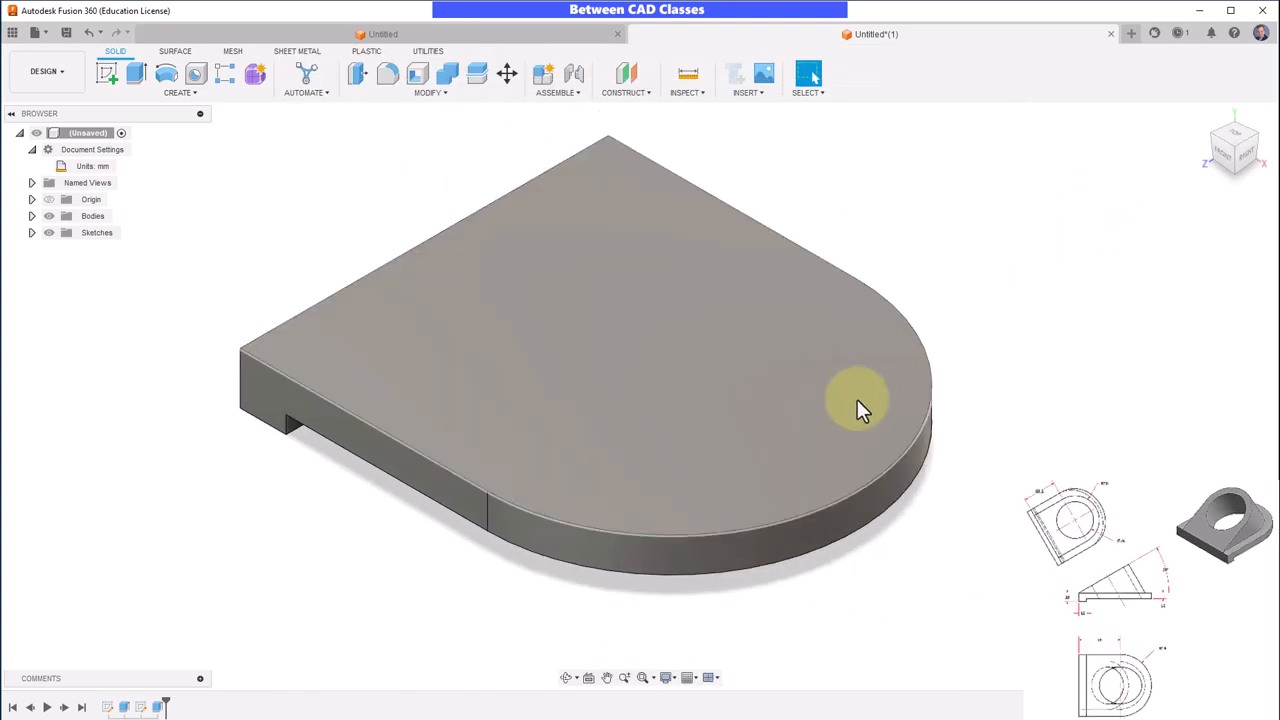
middle_click_drag(455, 352, 563, 334, "shift")
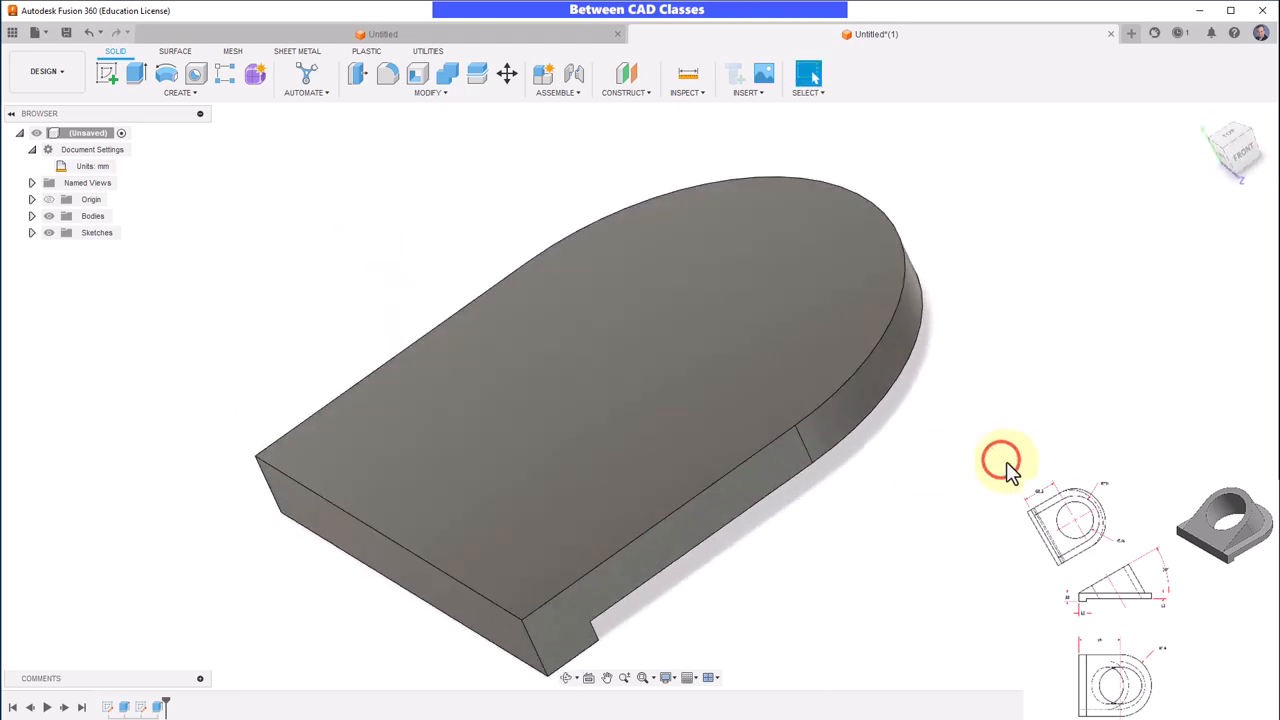
left_click(641, 93)
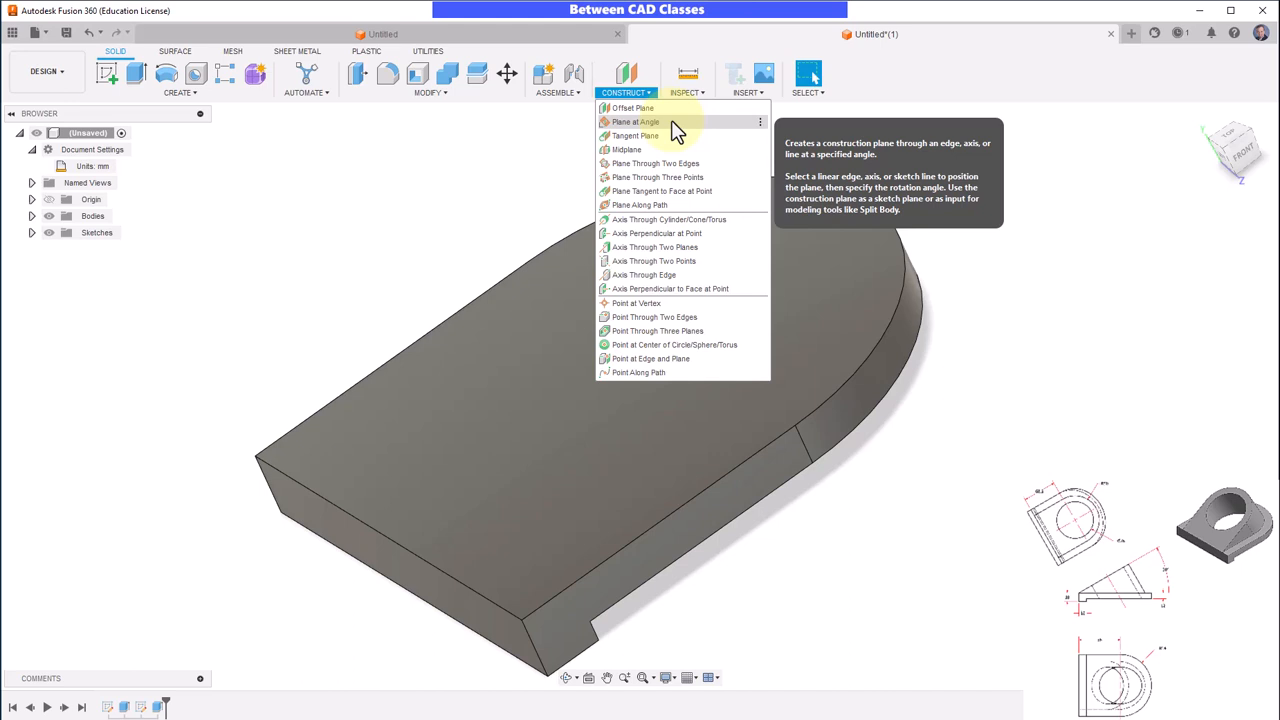
left_click(672, 124)
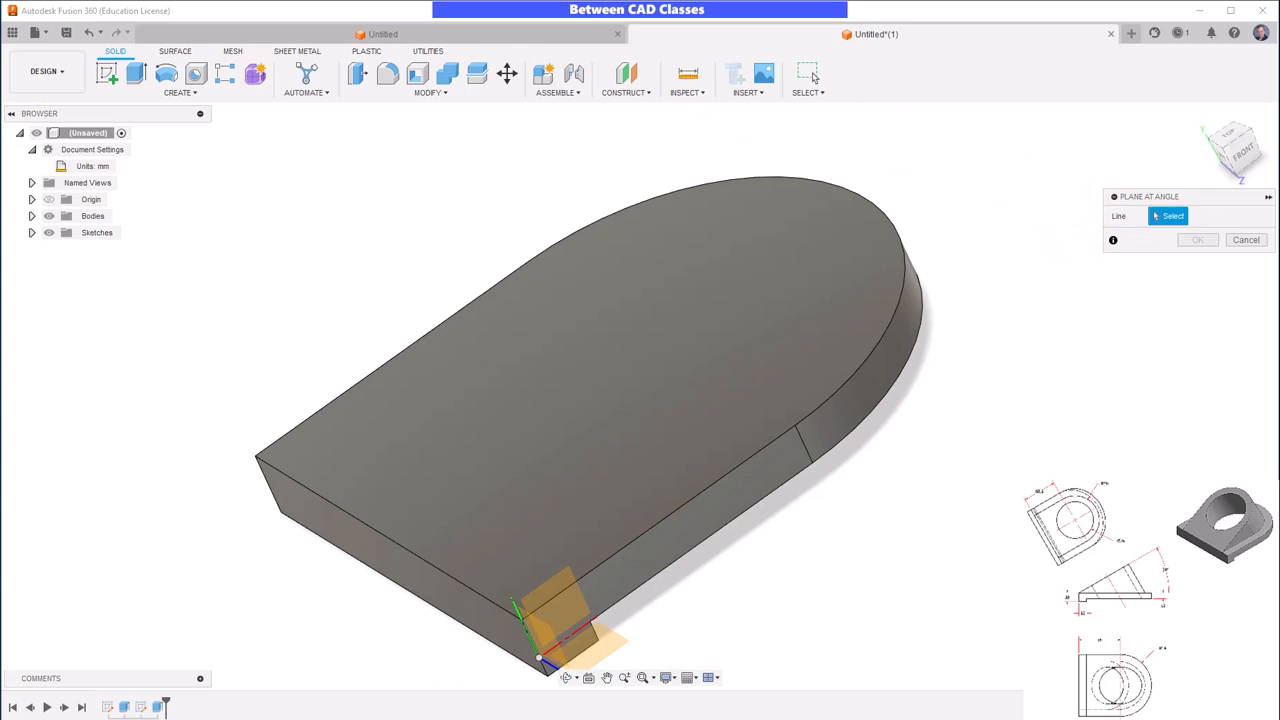
left_click(314, 493)
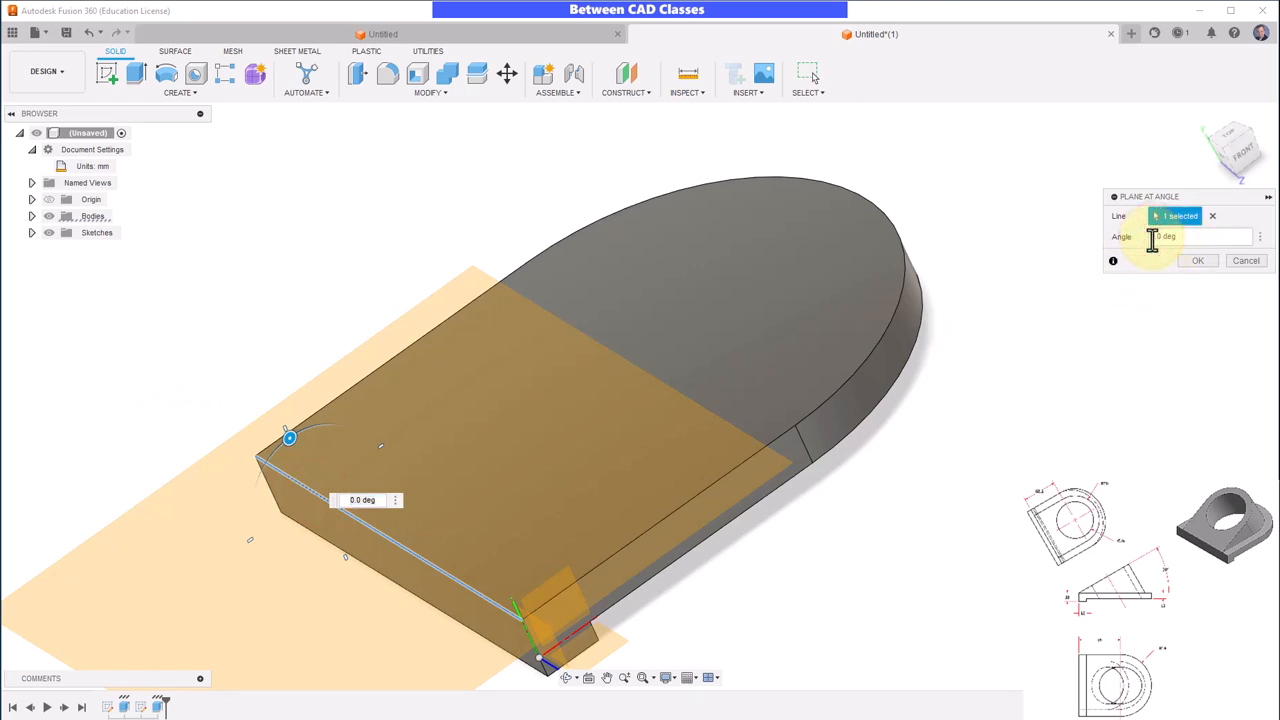
type("30")
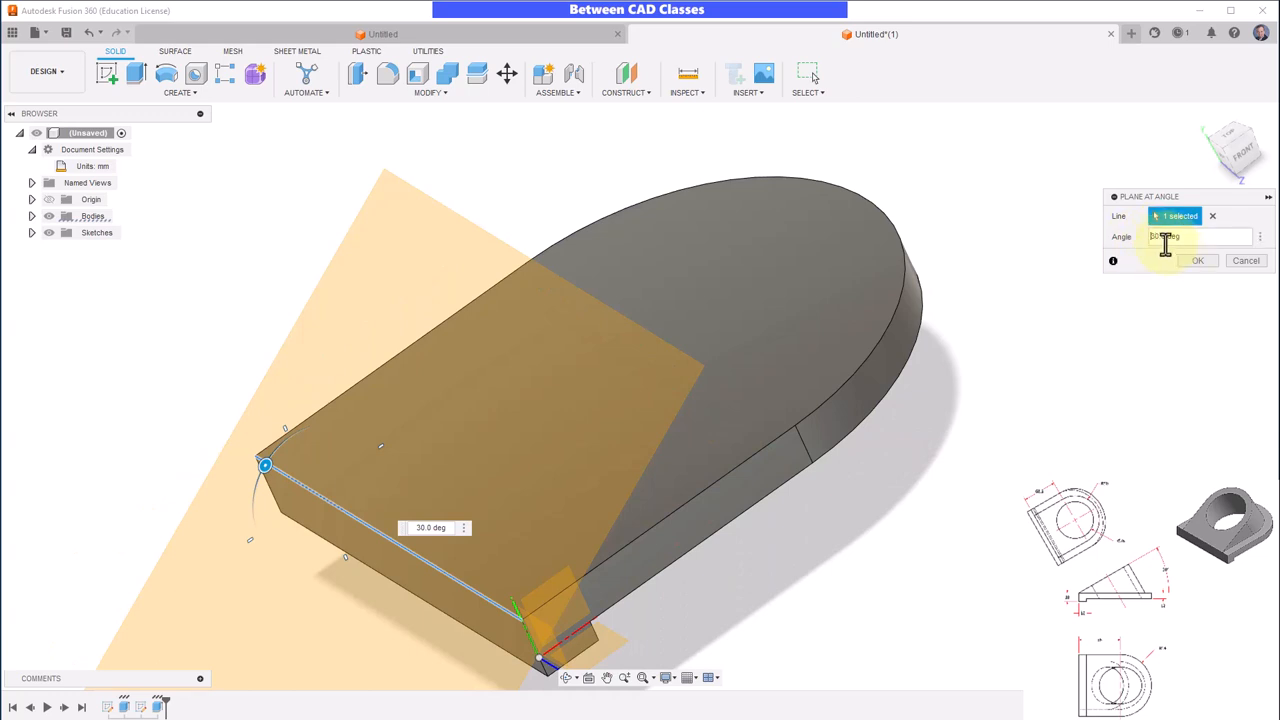
type("-30")
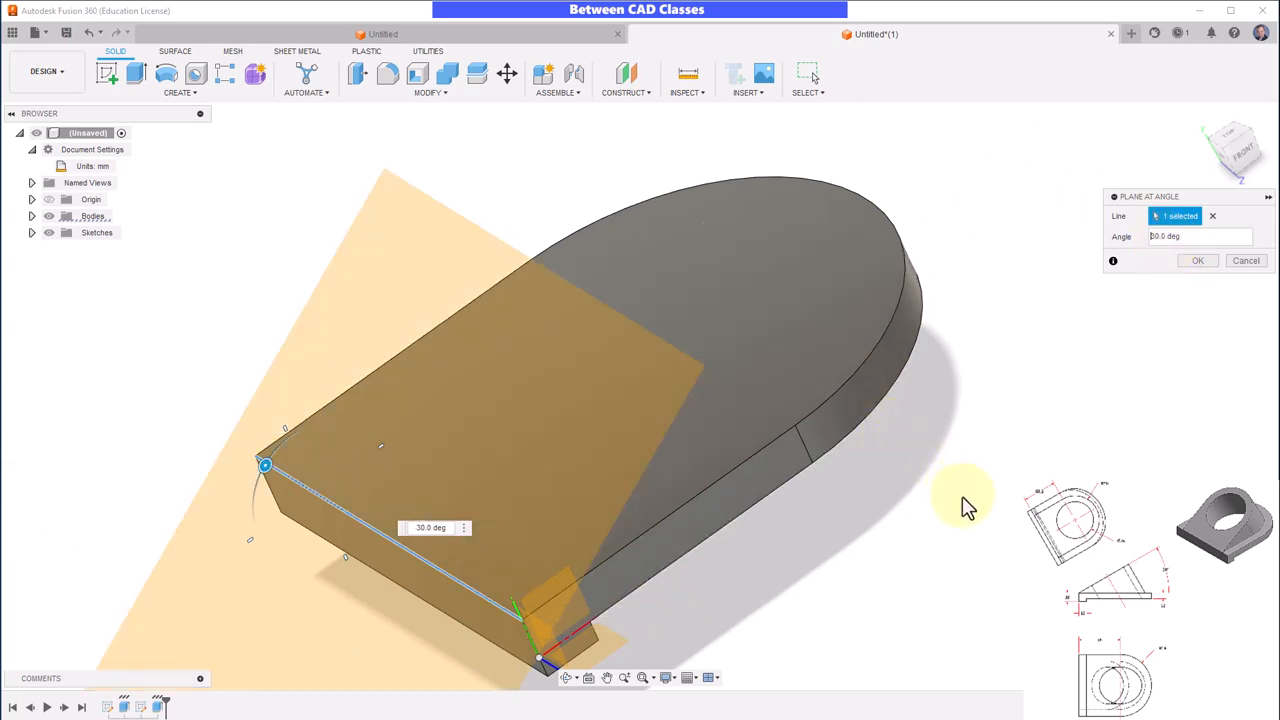
middle_click_drag(965, 507, 926, 477, "shift")
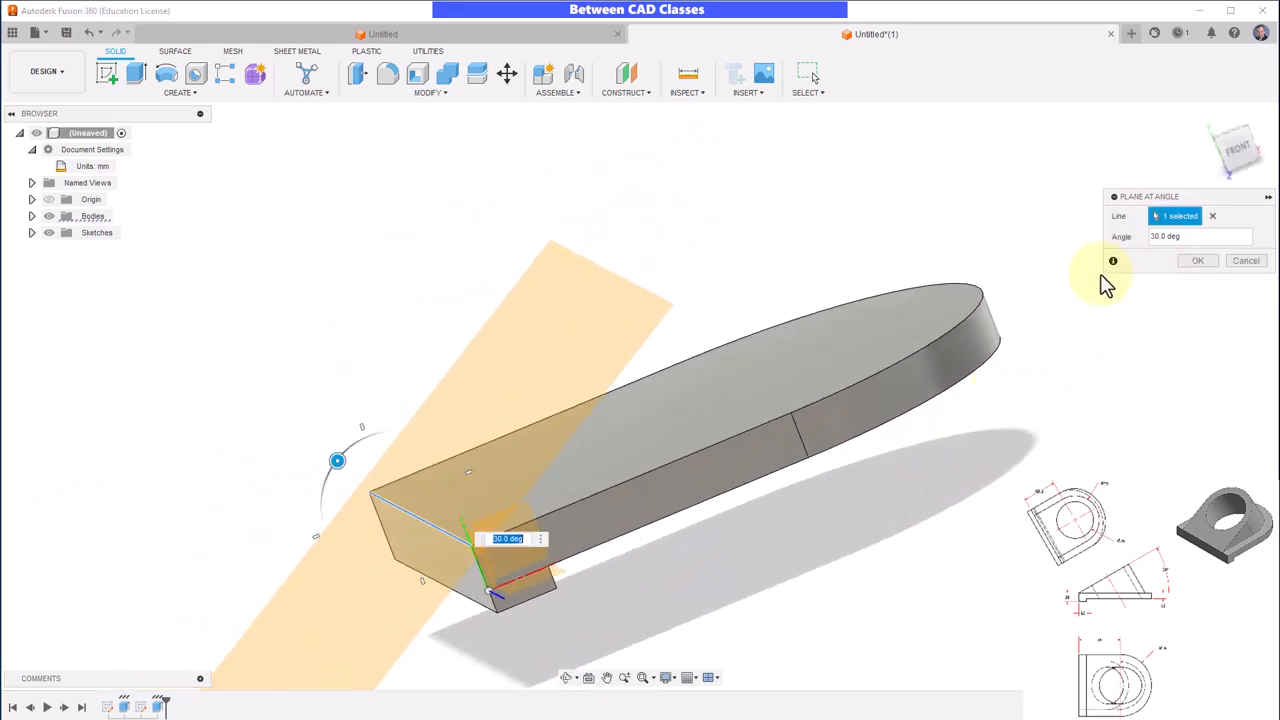
left_click(1197, 264)
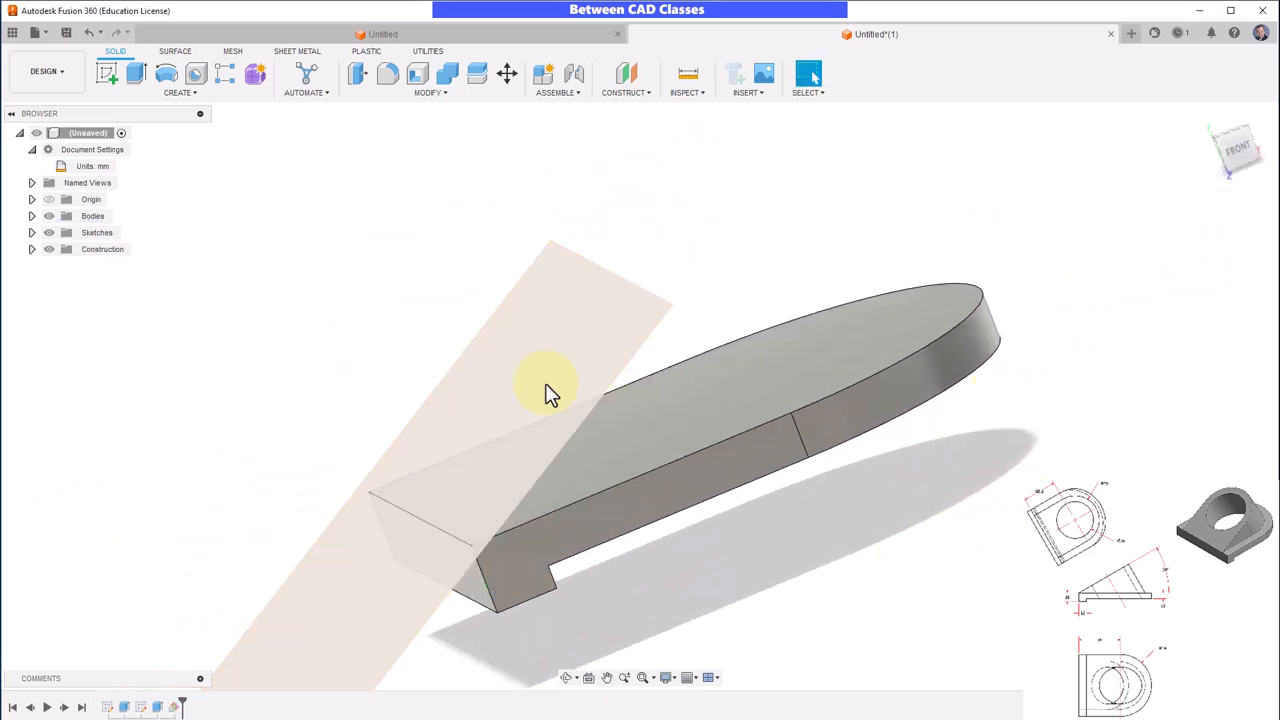
Start a sketch on the angled plane and project the upper straight edge of the plate's square end into it
middle_click_drag(848, 578, 857, 565, "shift")
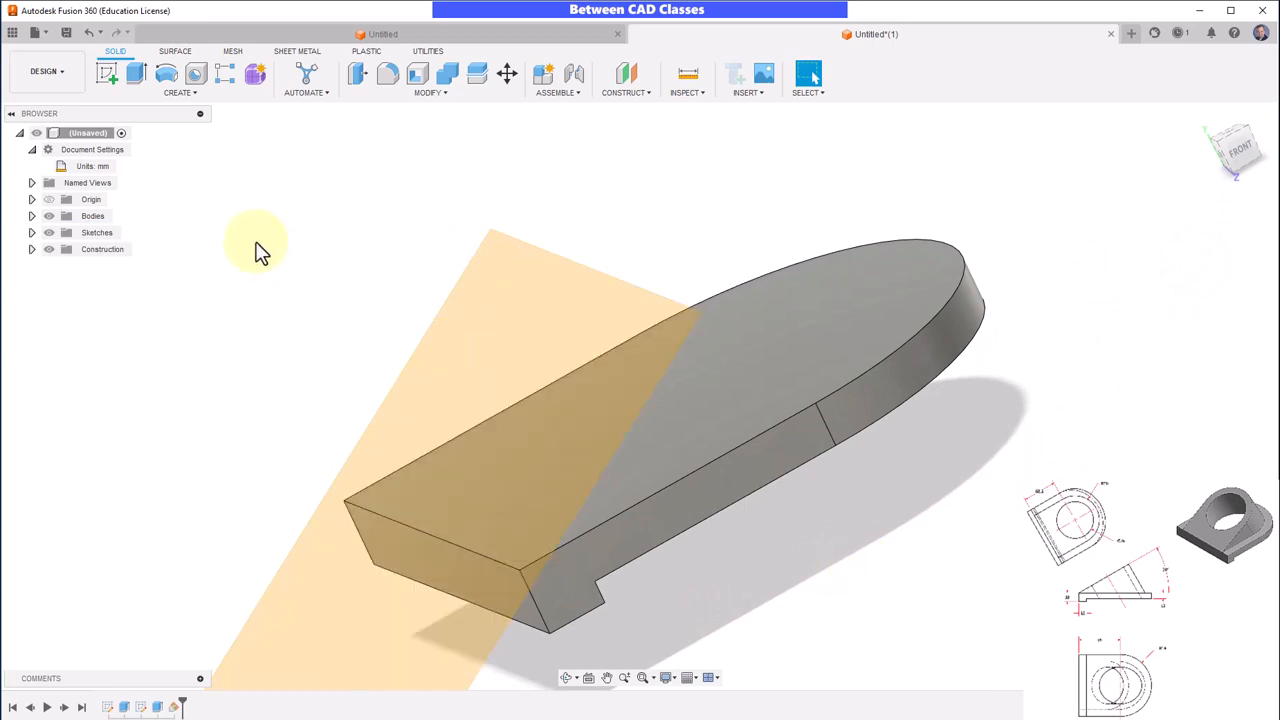
left_click(108, 79)
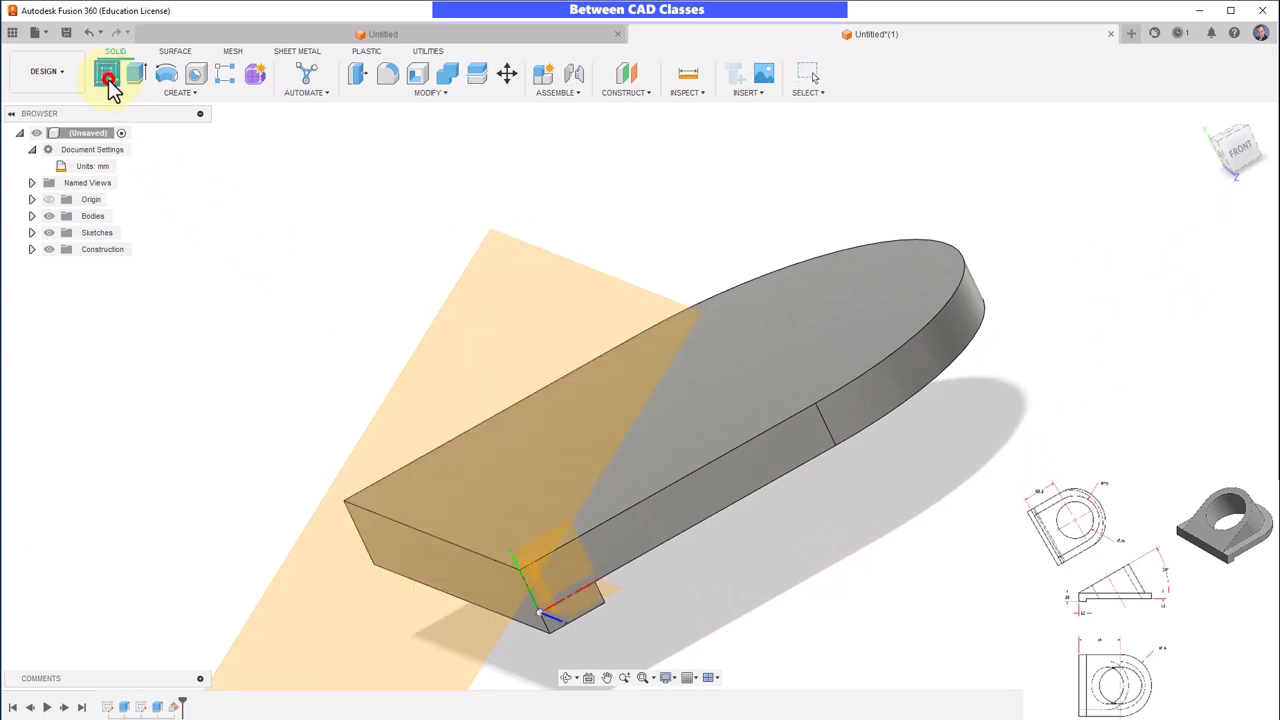
left_click(548, 258)
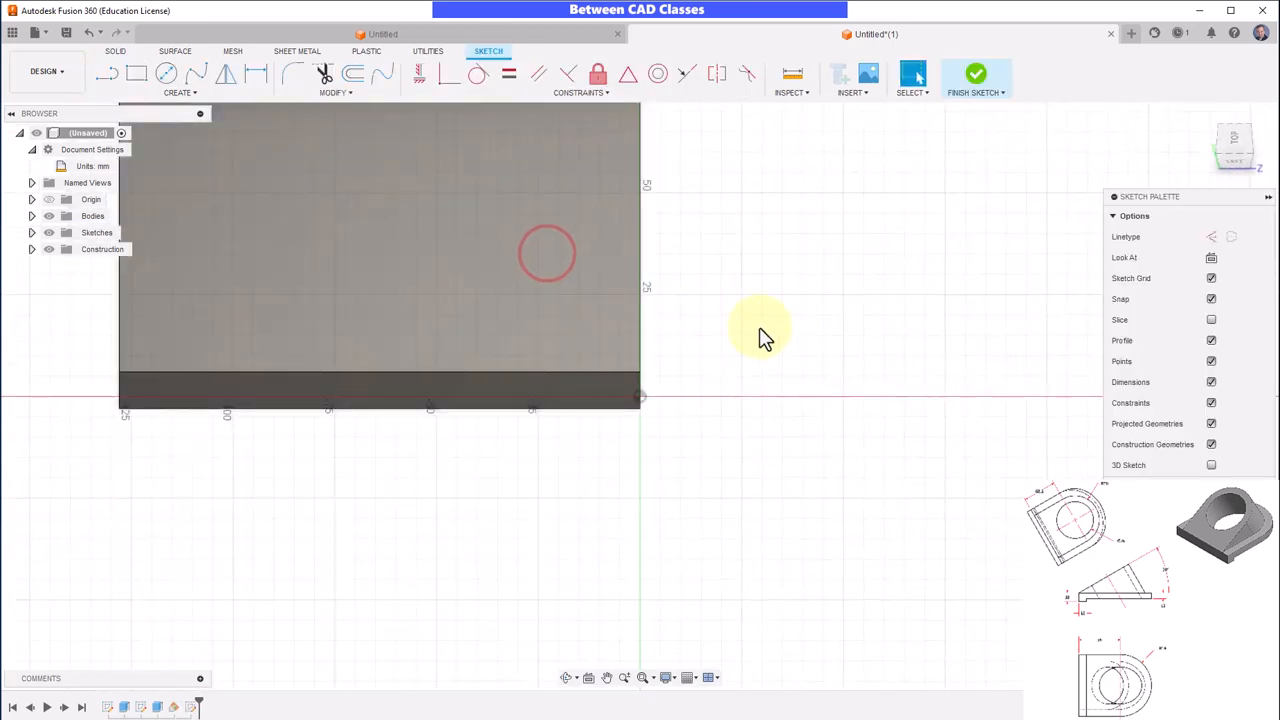
scroll(751, 323, "down", 3)
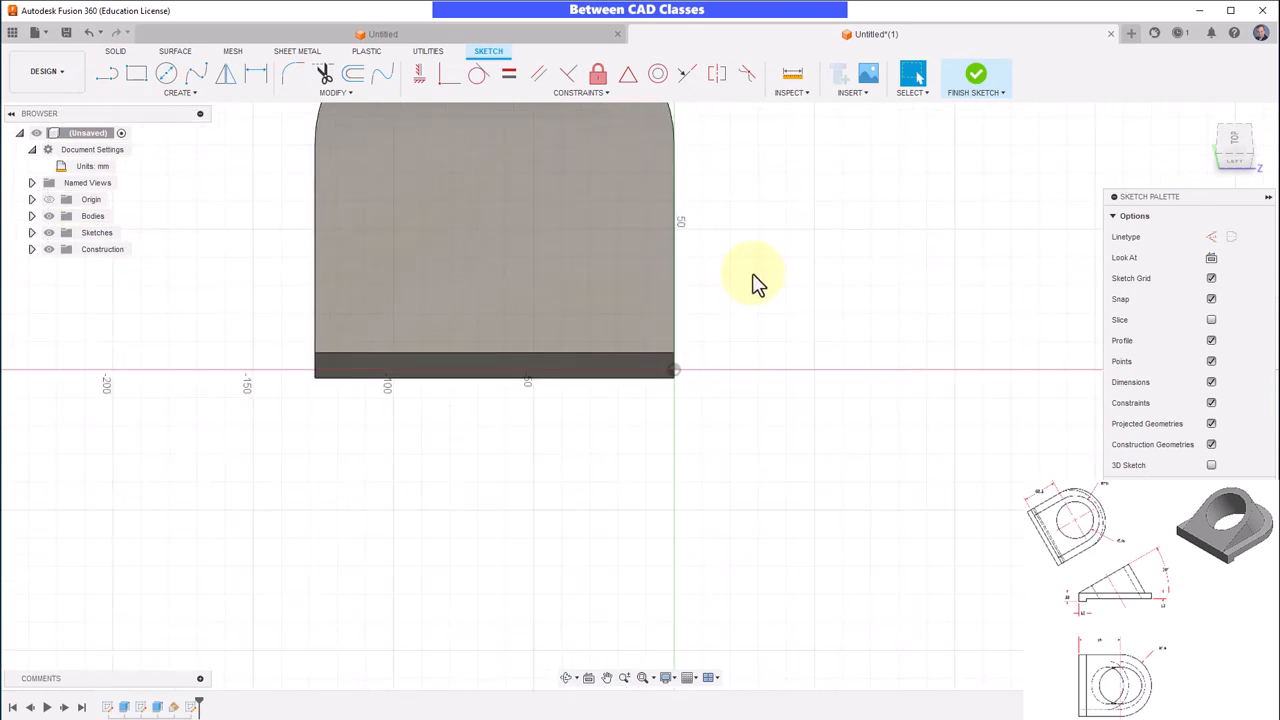
scroll(751, 280, "down", 1)
middle_click_drag(751, 280, 819, 483)
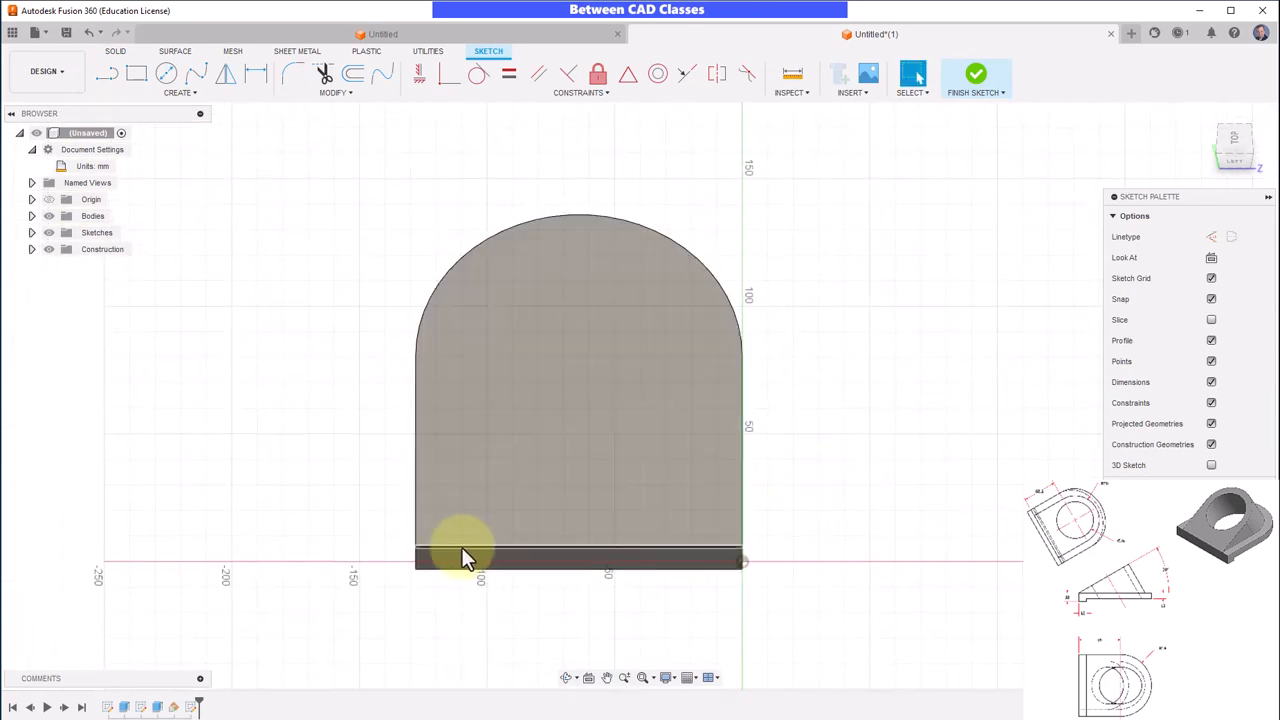
left_click(189, 93)
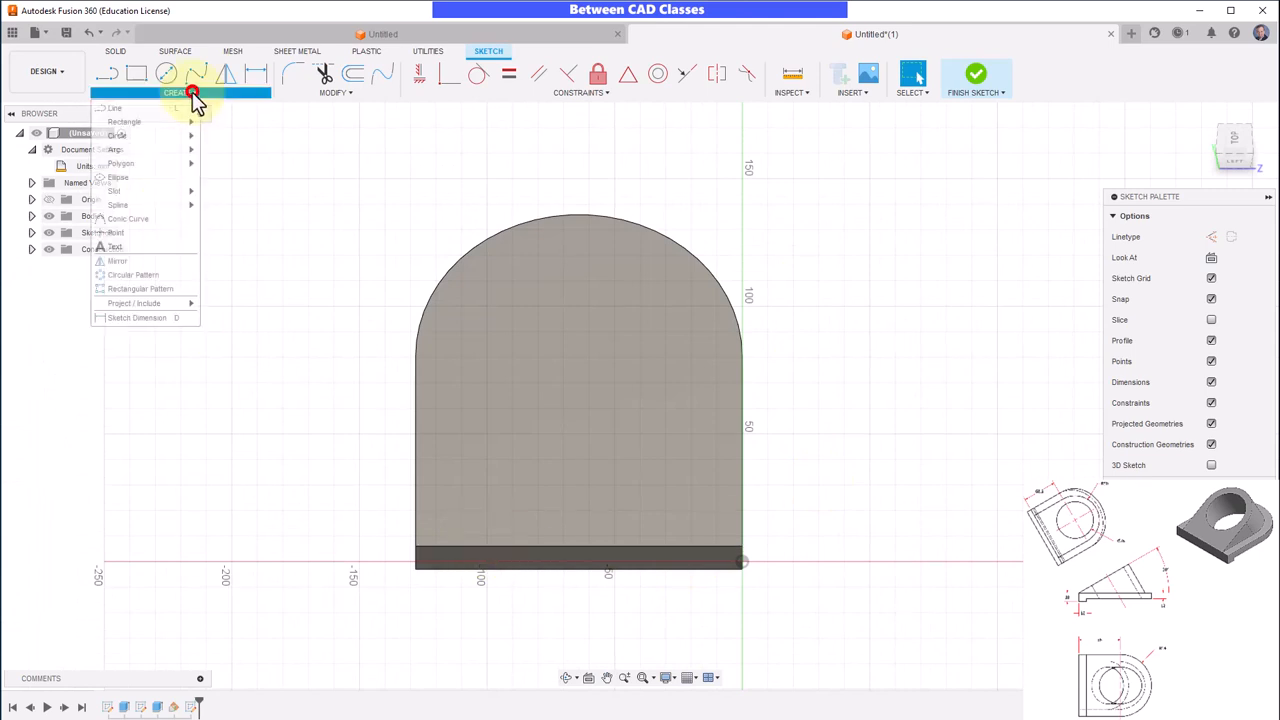
left_click(162, 302)
left_click(224, 304)
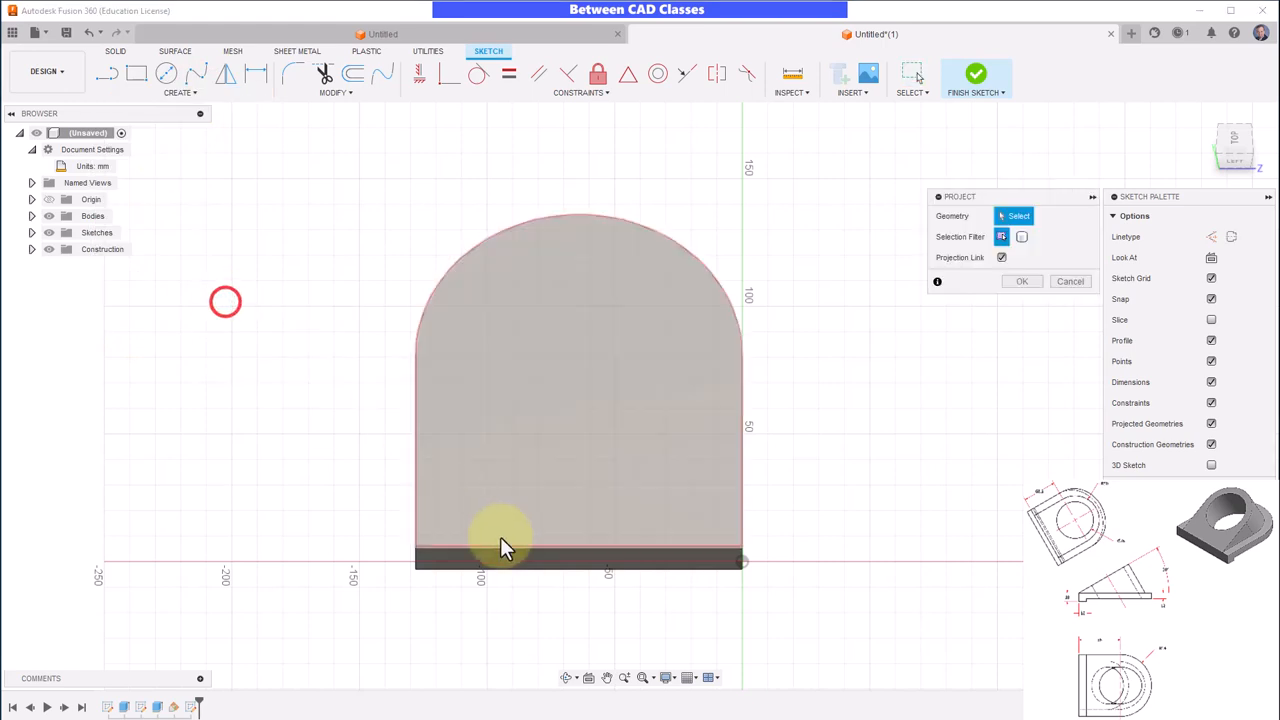
left_click(511, 548)
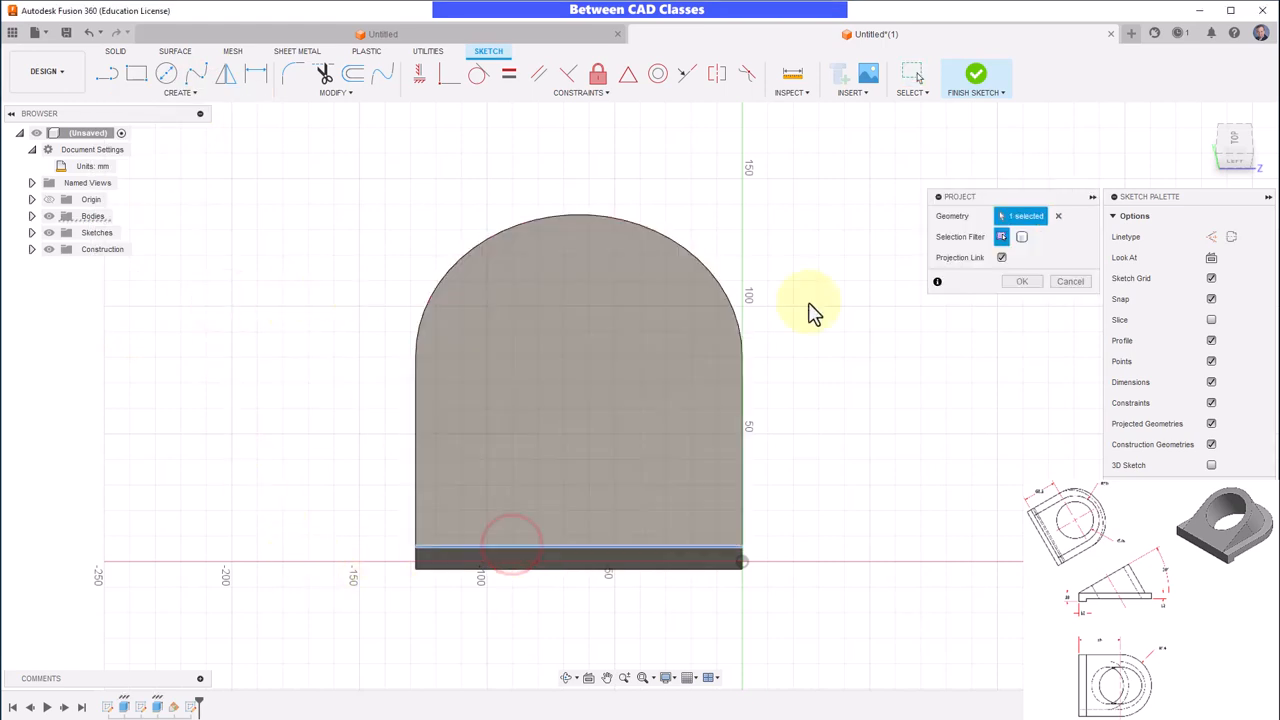
left_click(1022, 282)
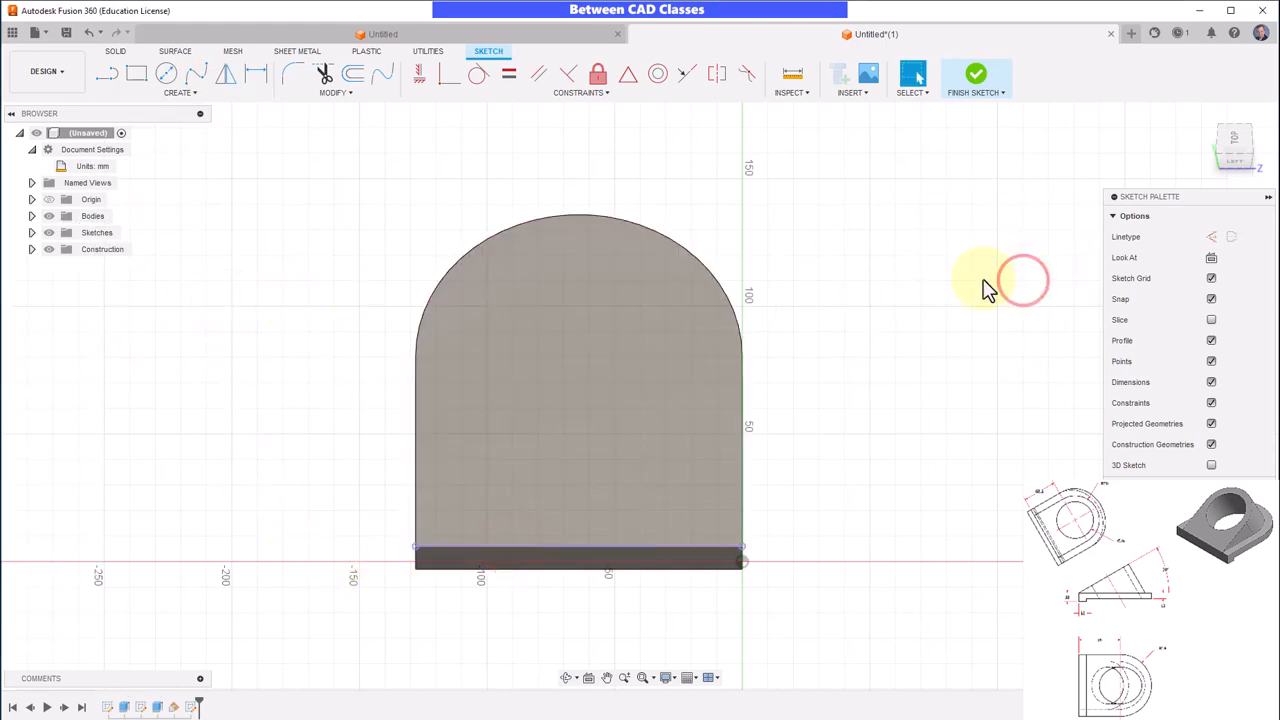
Sketch an arch profile on the projected edge, with two straight sides about 58 mm high joined by a tangent arc of about 43 mm radius
left_click(106, 75)
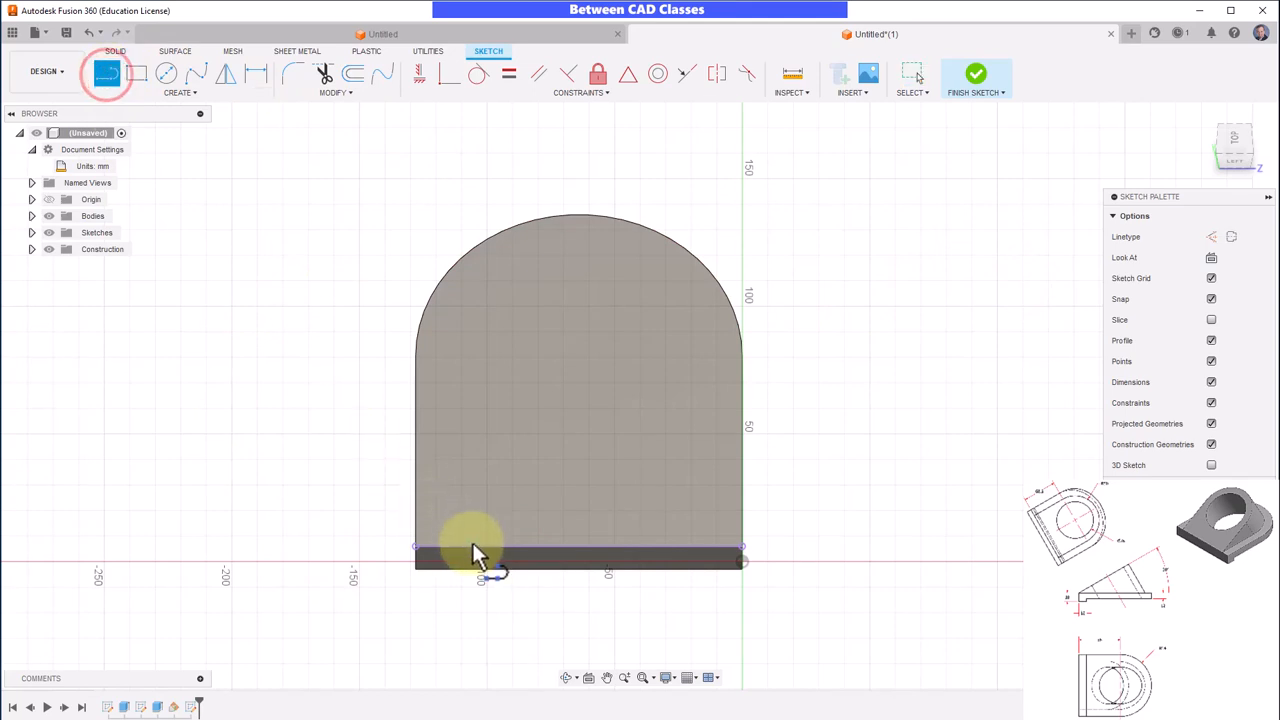
left_click(472, 546)
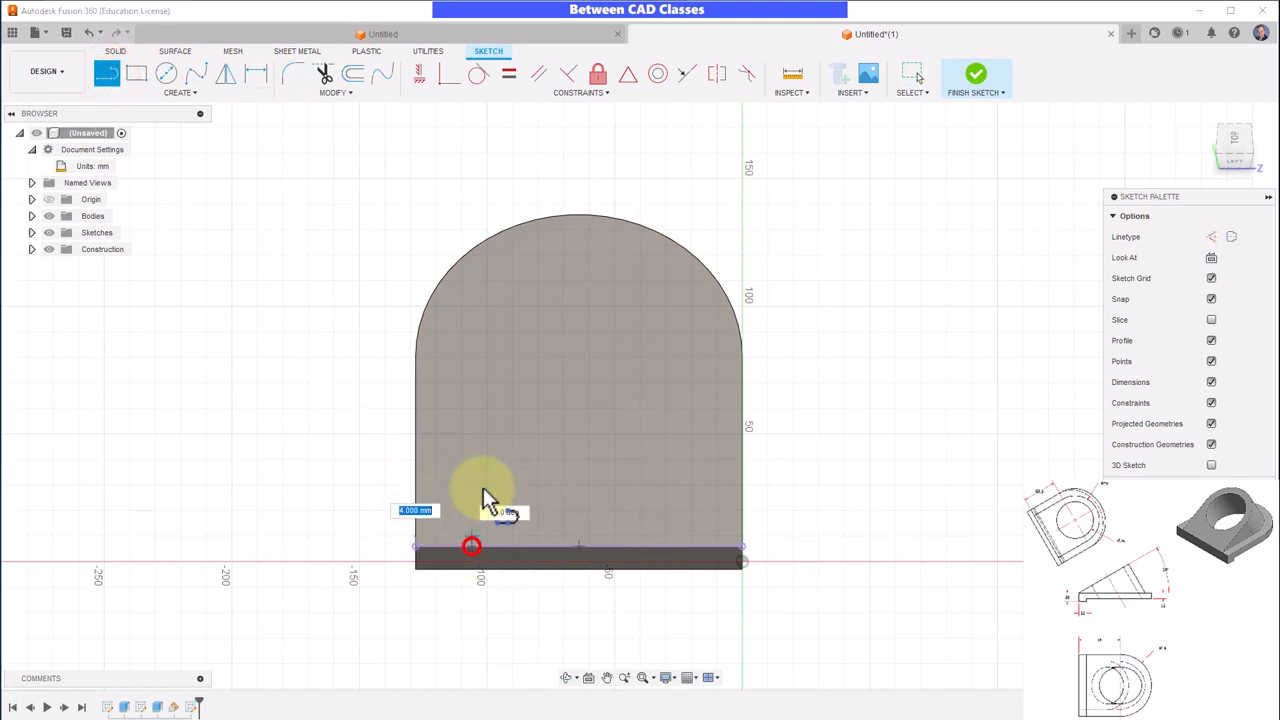
left_click(471, 399)
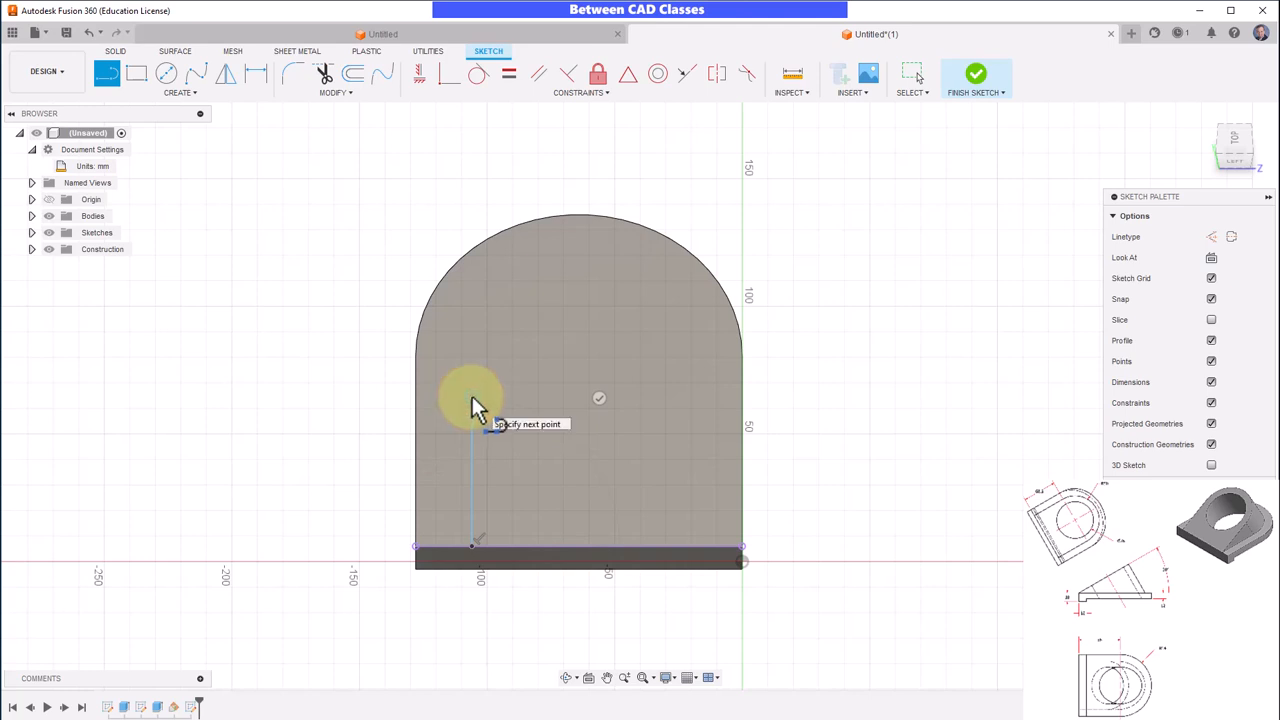
left_click_drag(472, 396, 695, 400)
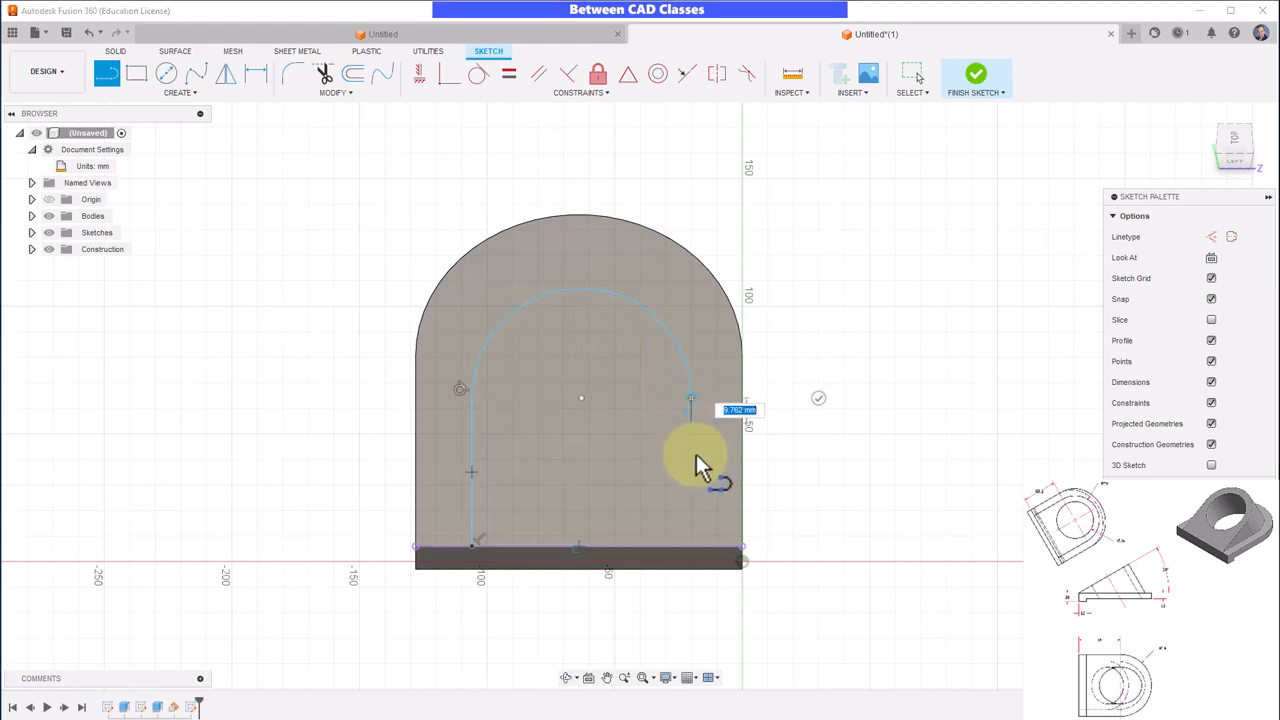
left_click(690, 547)
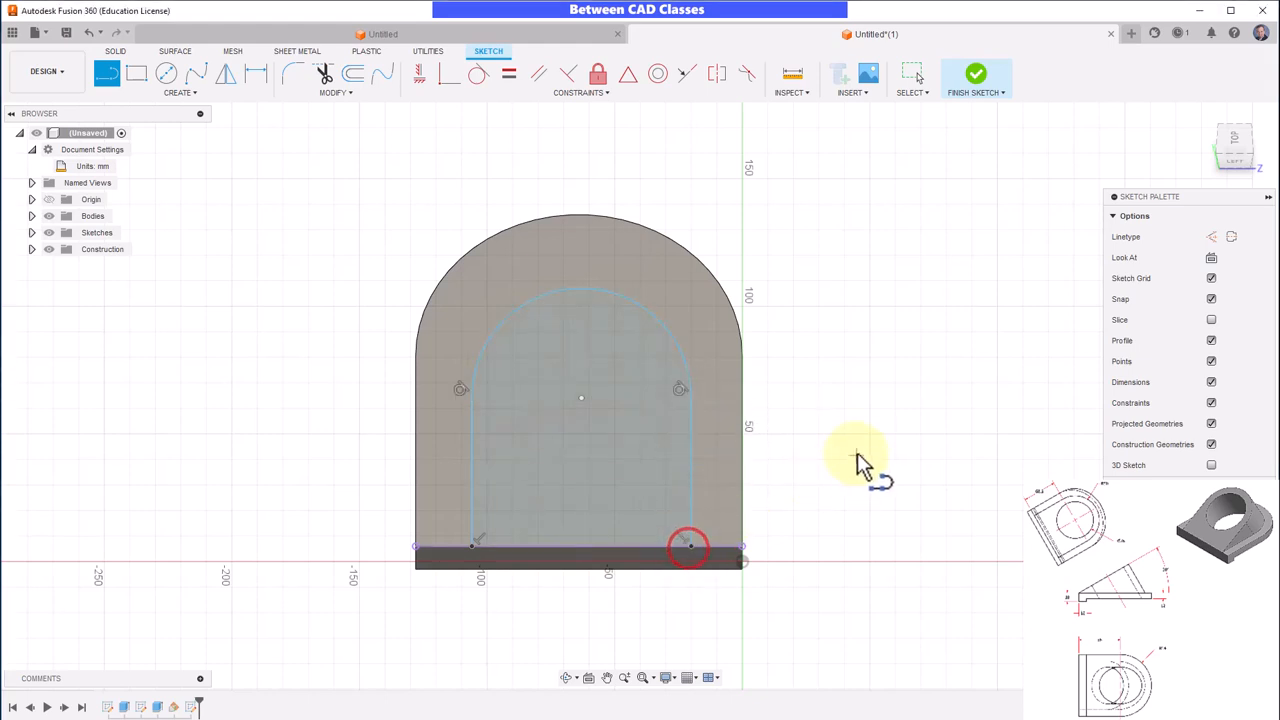
Dimension the arch's arc with a radius of 50 mm
left_click(257, 75)
left_click(634, 303)
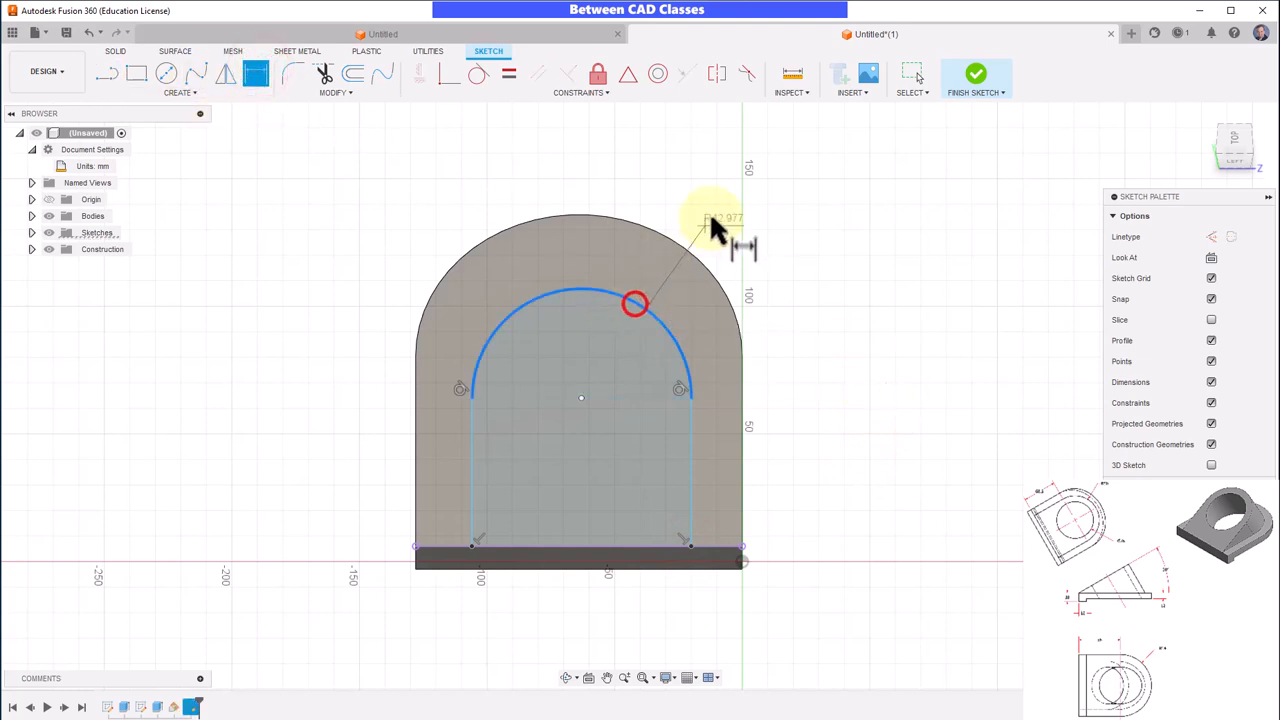
left_click(790, 200)
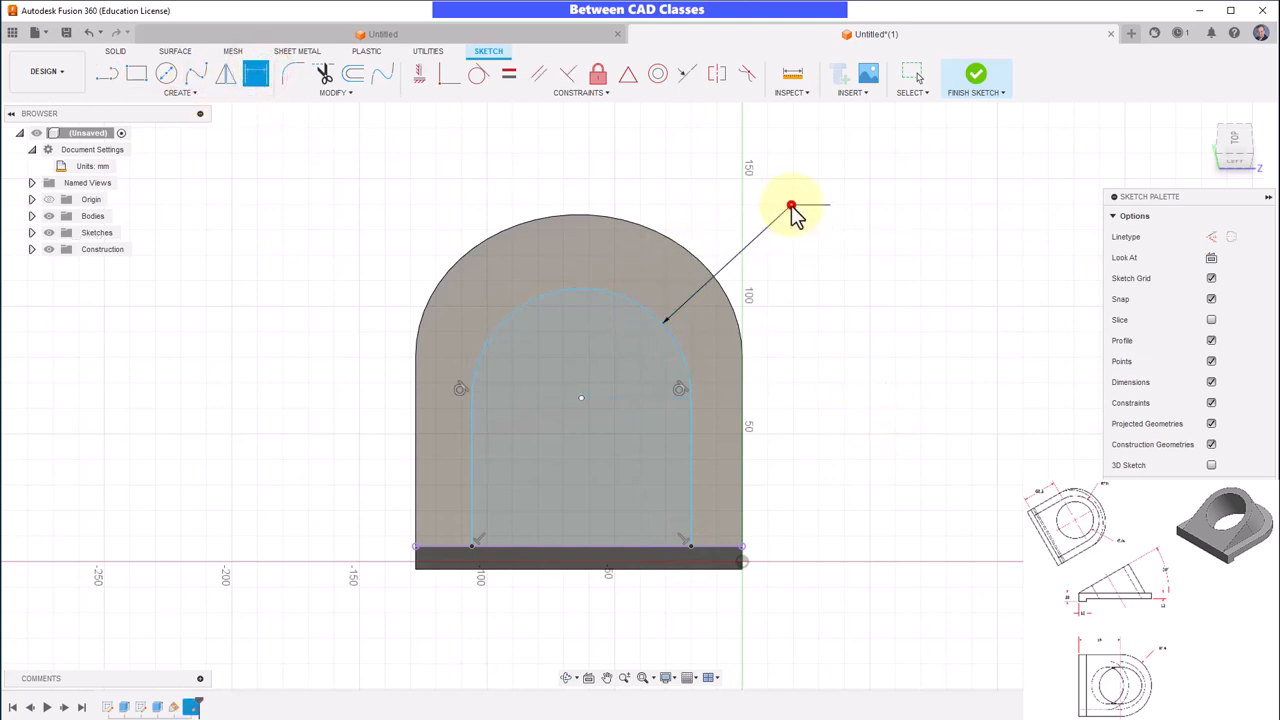
type("50")
key("Return")
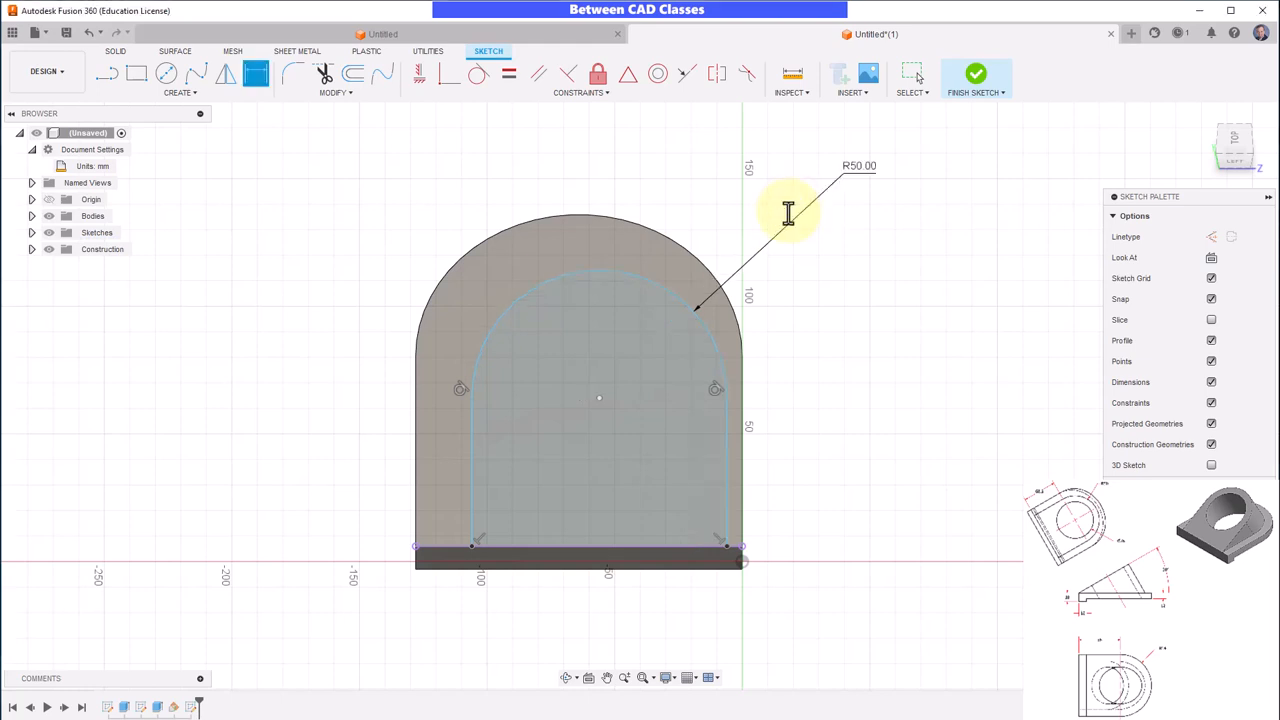
Dimension the arc's centre 68.5 mm from the projected base edge
left_click(570, 547)
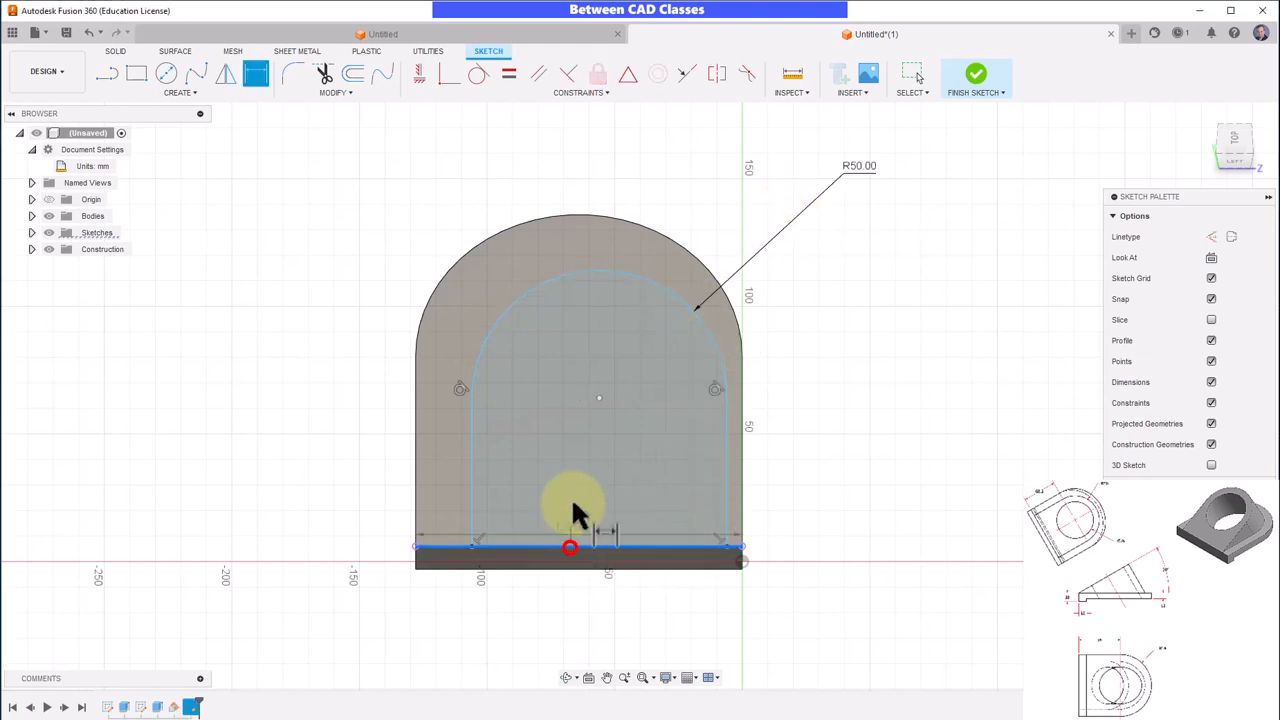
left_click(598, 397)
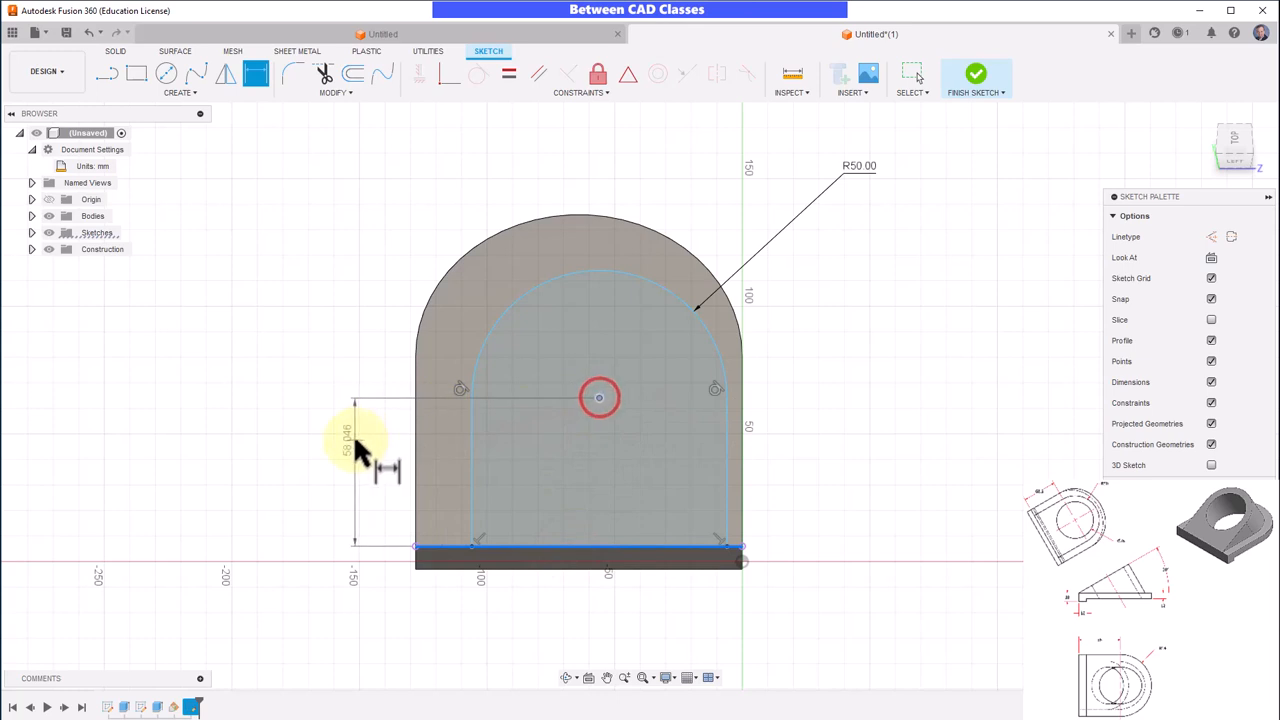
left_click(354, 440)
type("68.5")
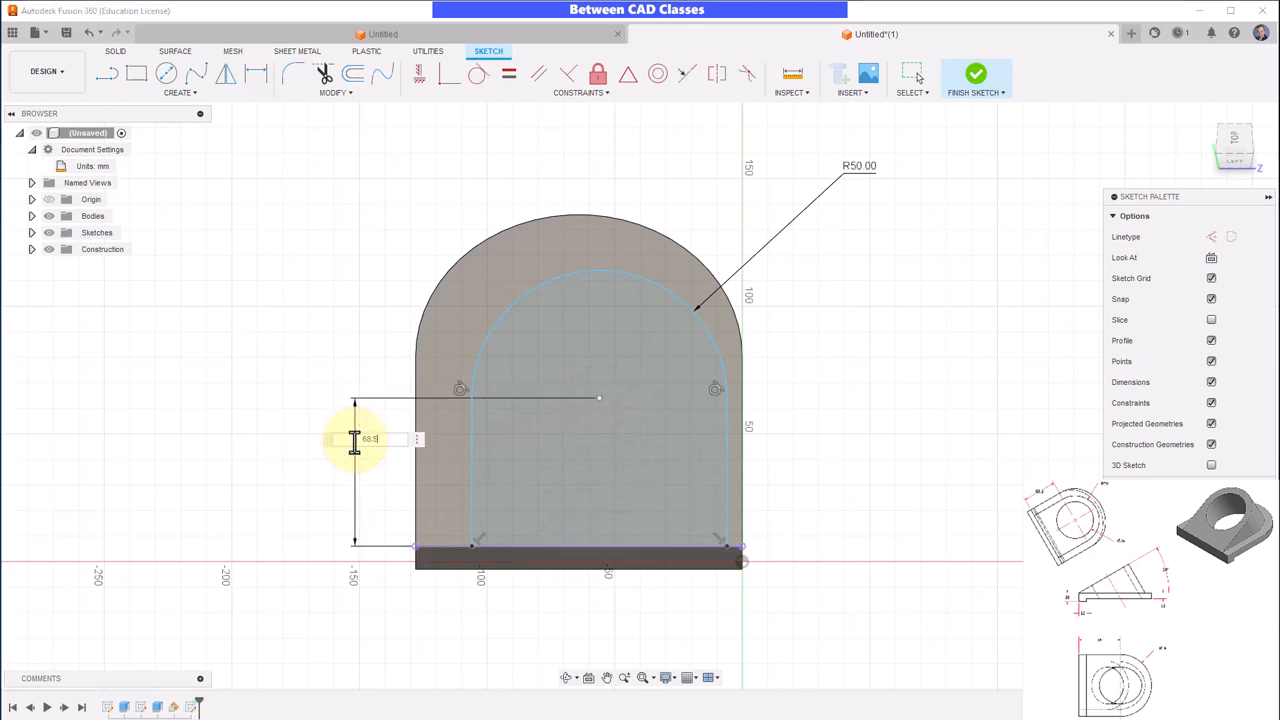
key("Return")
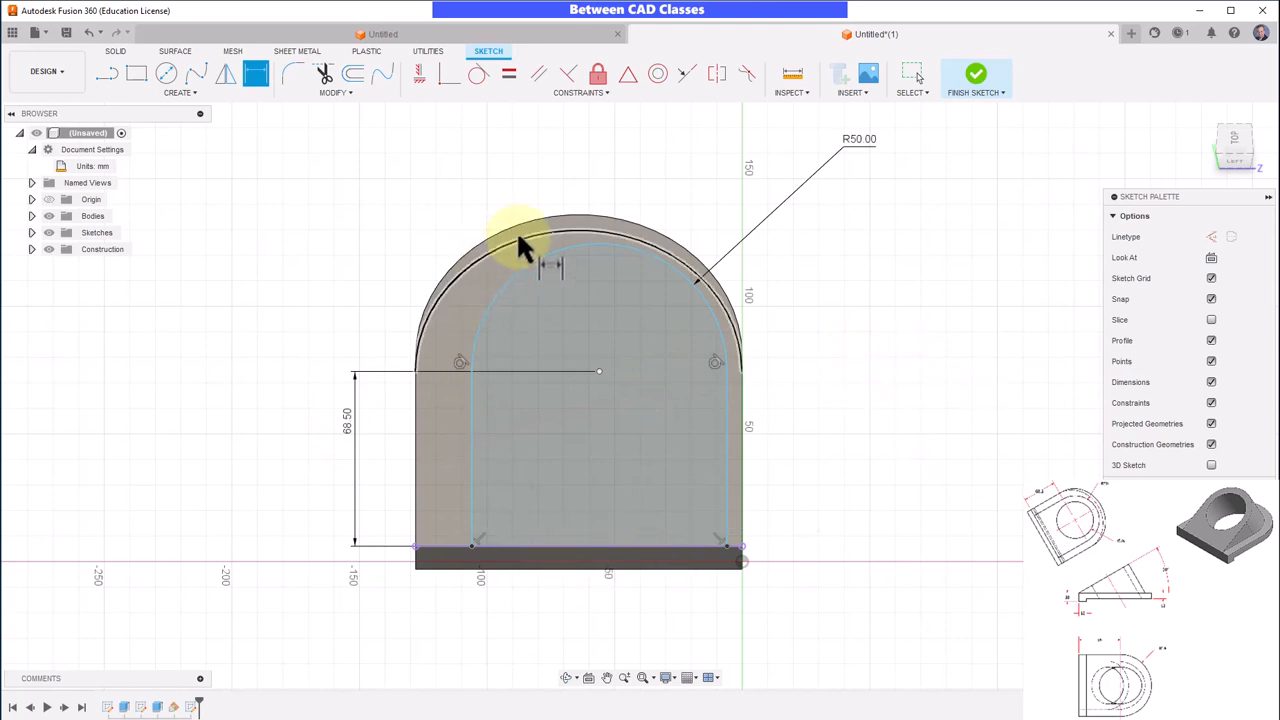
Dimension the arc's centre 64 mm from the plate's long side edge and finish the sketch
left_click(598, 372)
left_click(415, 446)
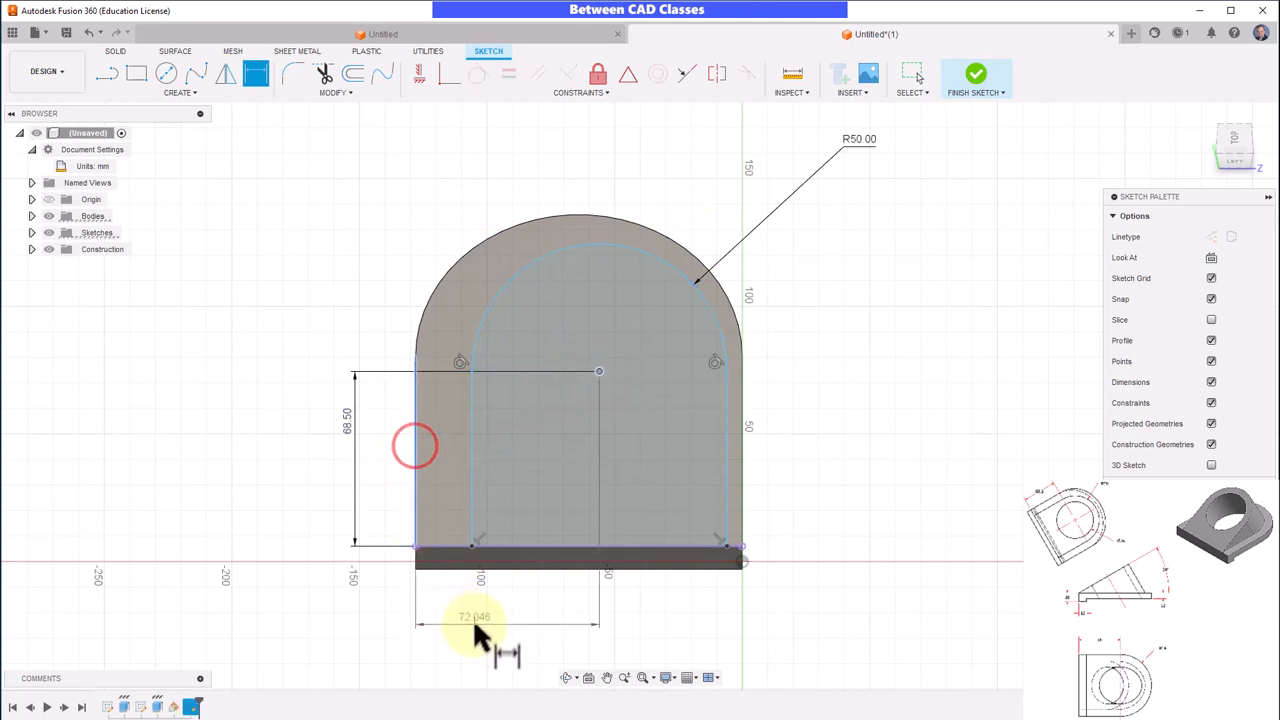
left_click(474, 622)
type("64")
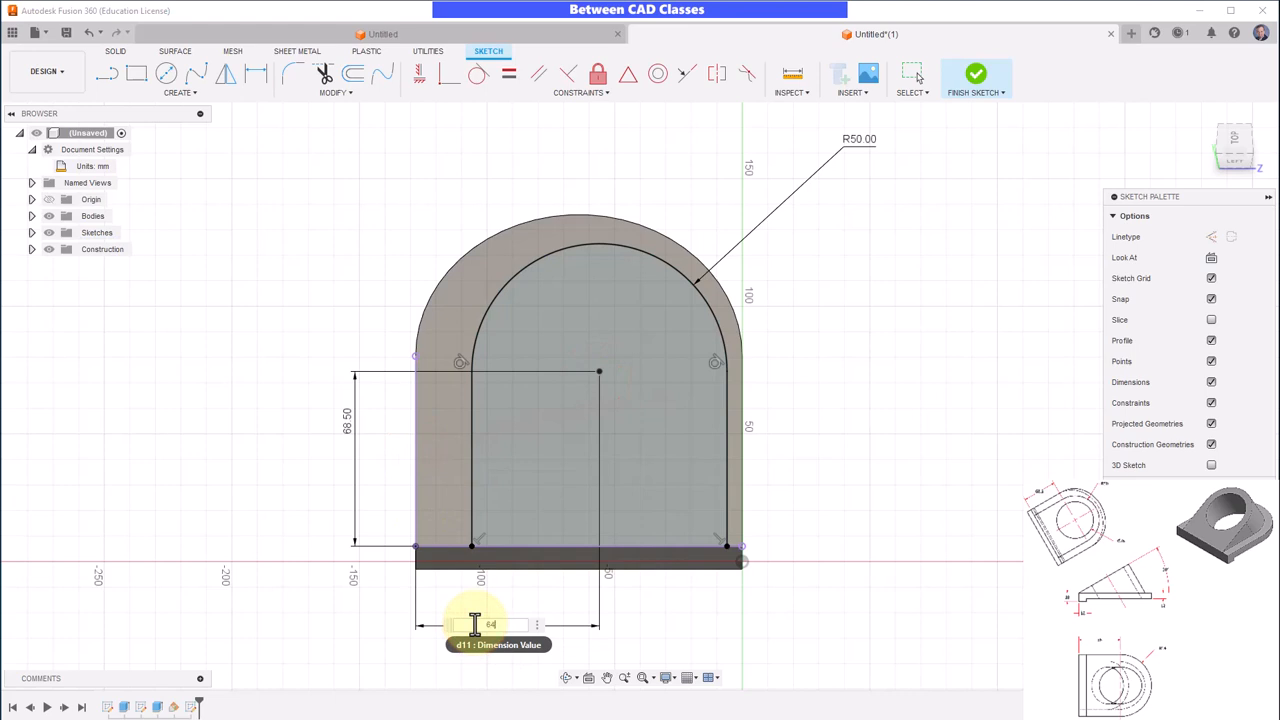
key("Return")
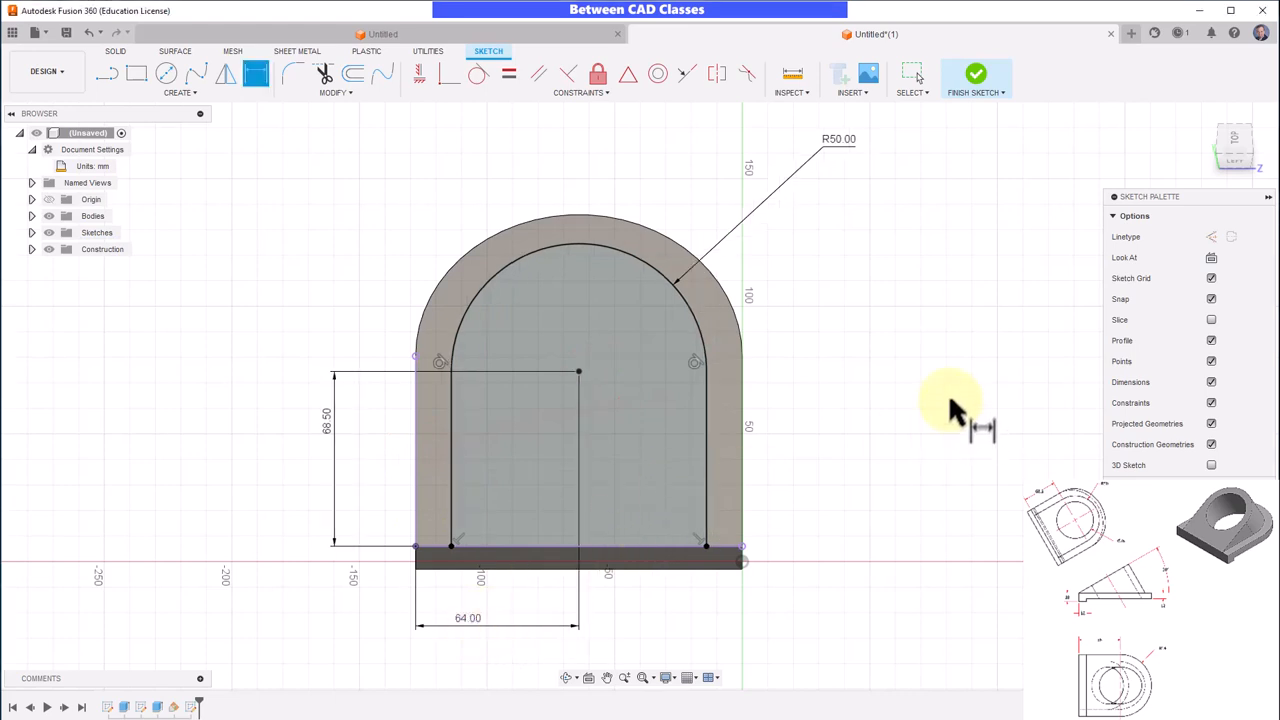
left_click(976, 88)
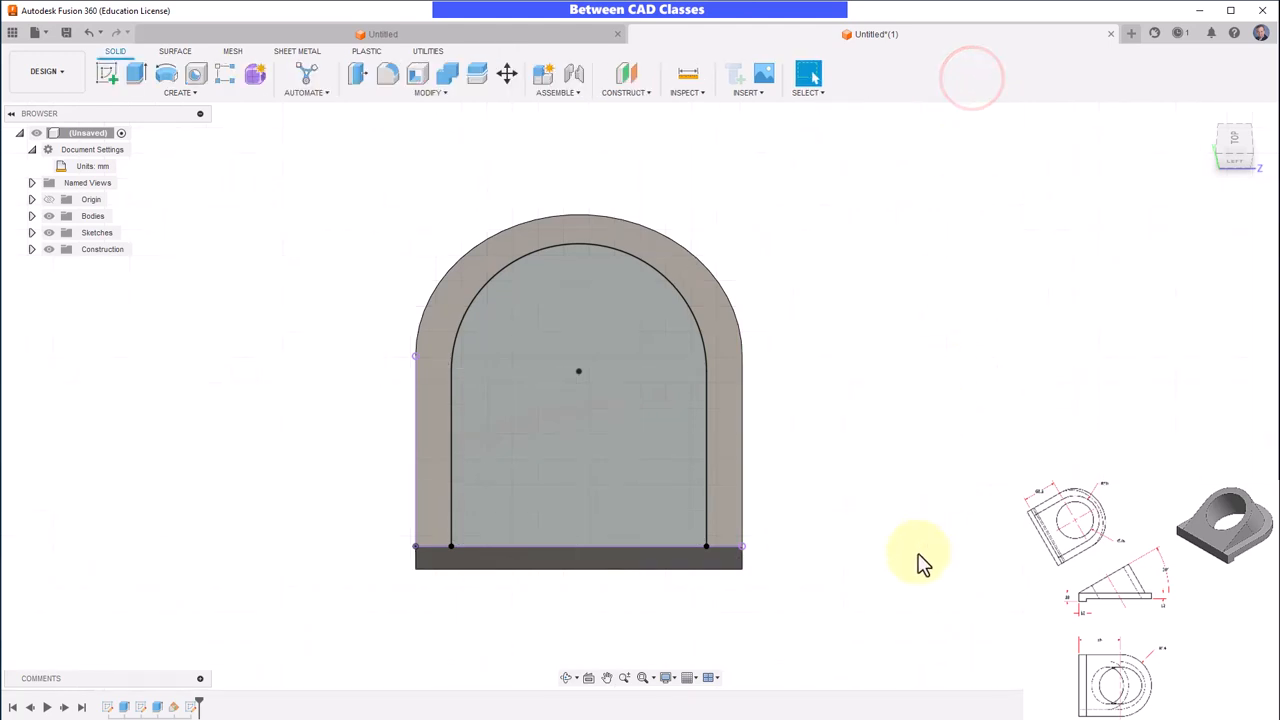
Extrude the arch profile from the angled plane to the plate's top face, using the To Object extent and the Join operation
mouse_move(918, 565)
middle_mouse_down("shift")
mouse_move(864, 516)
mouse_move(789, 514)
mouse_move(805, 558)
middle_mouse_up("shift")
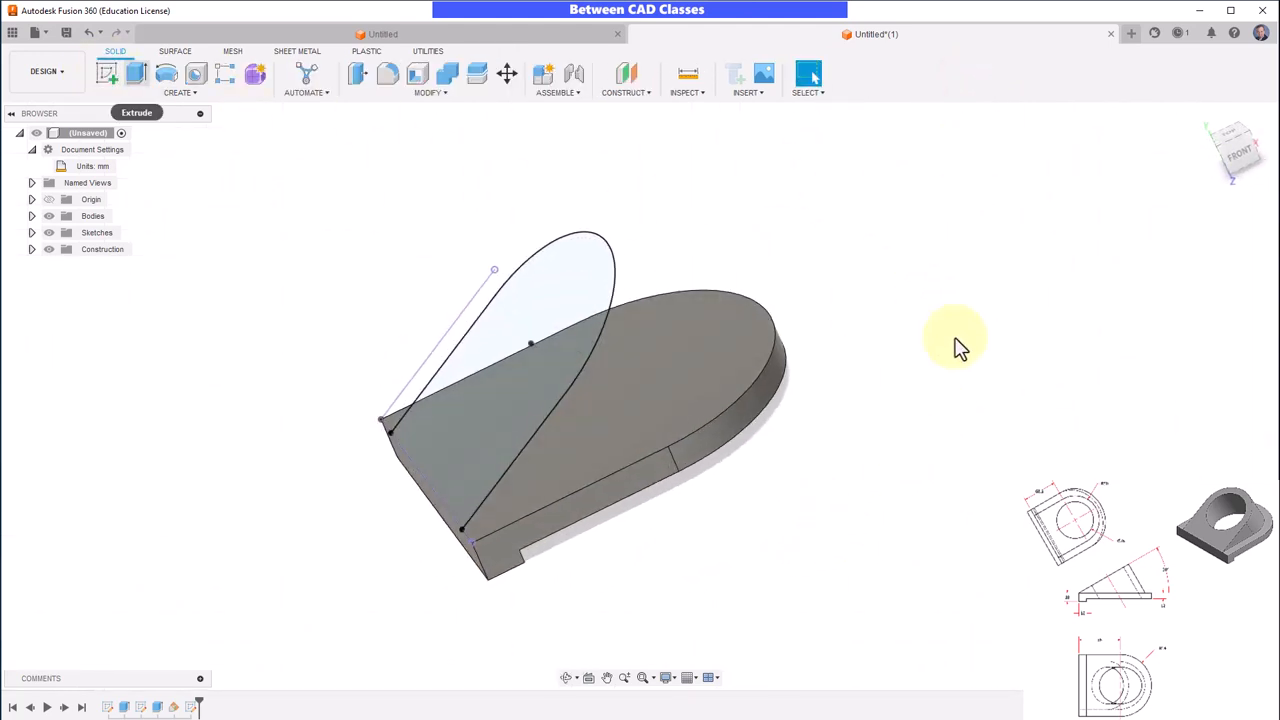
left_click(138, 78)
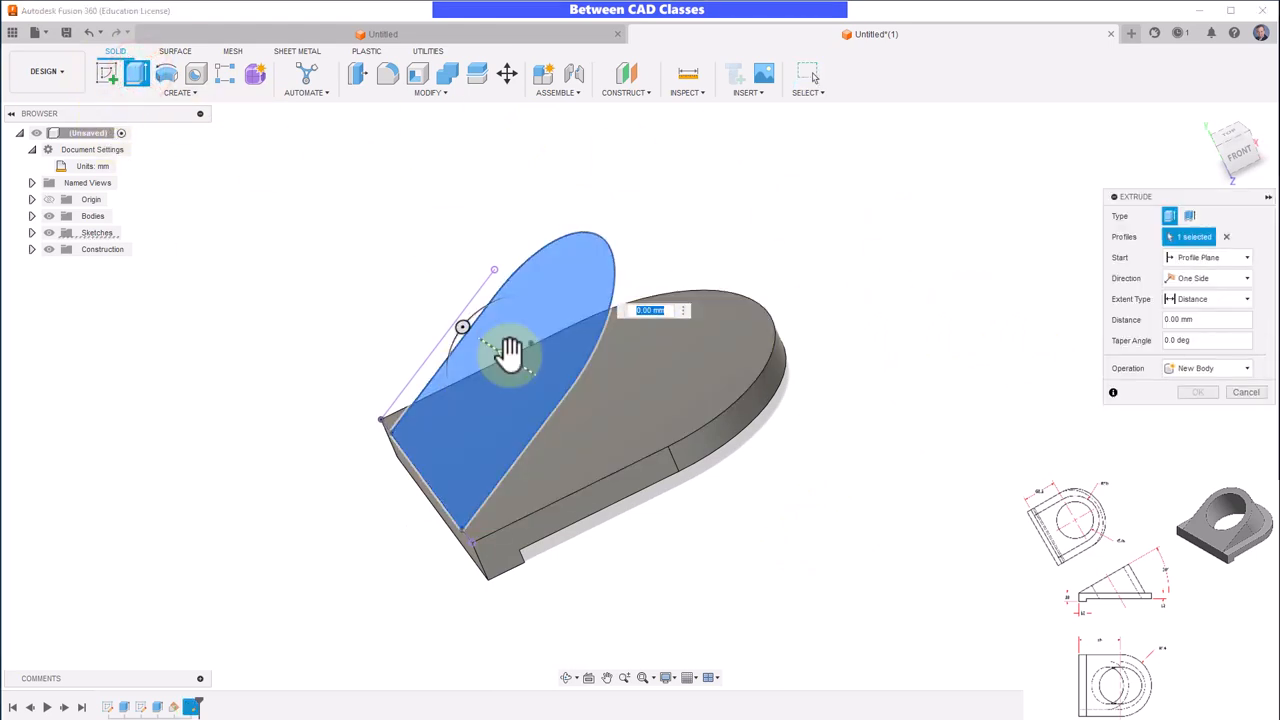
left_click_drag(510, 352, 608, 409)
left_click(1229, 372)
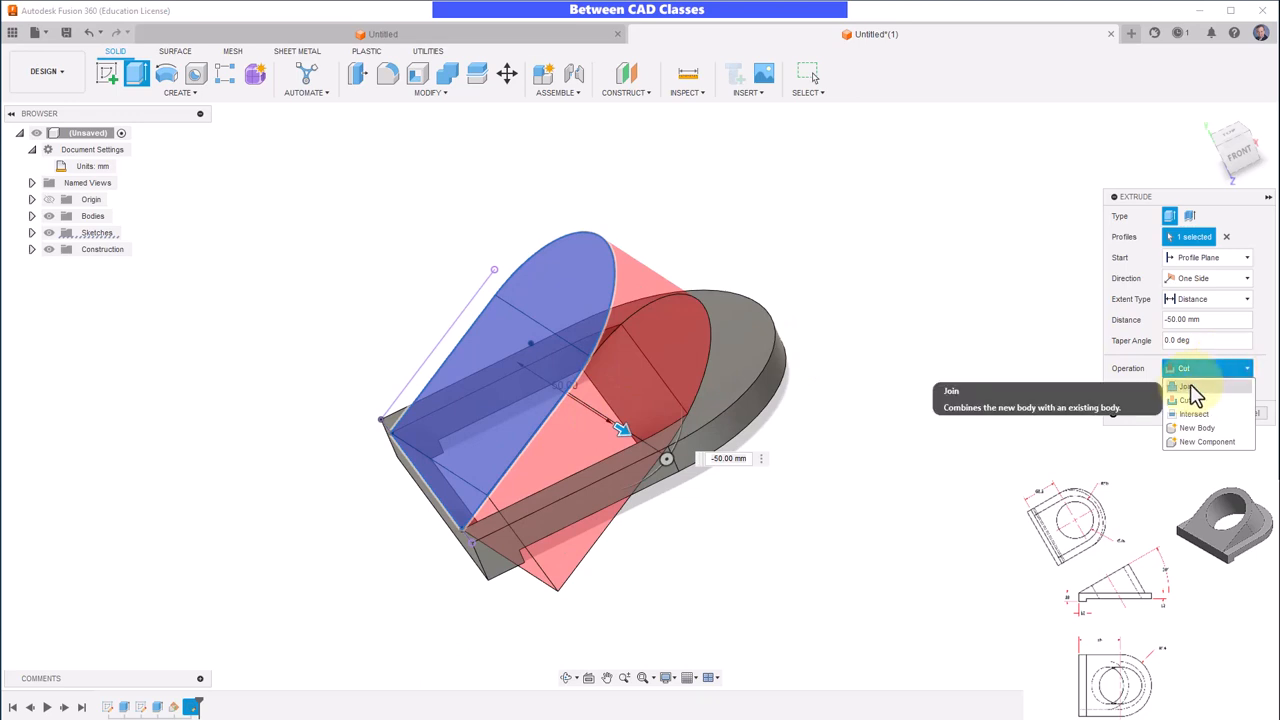
left_click(1186, 386)
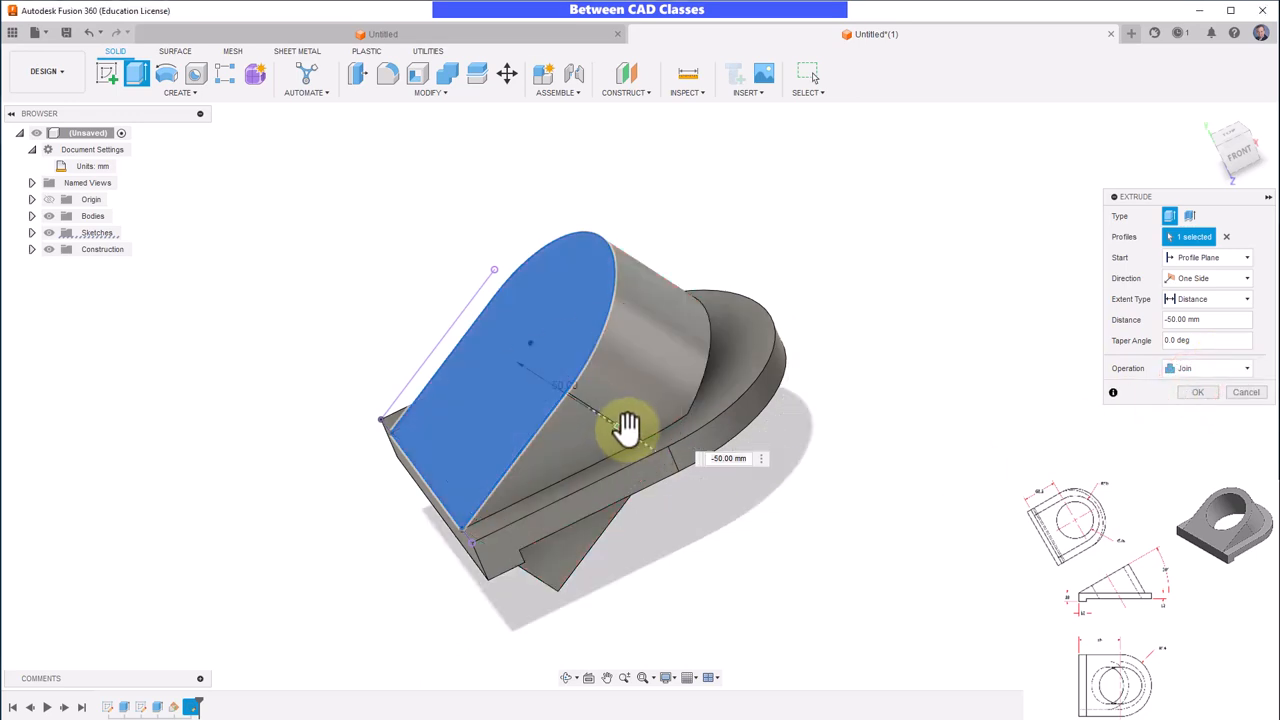
left_click_drag(623, 418, 566, 418)
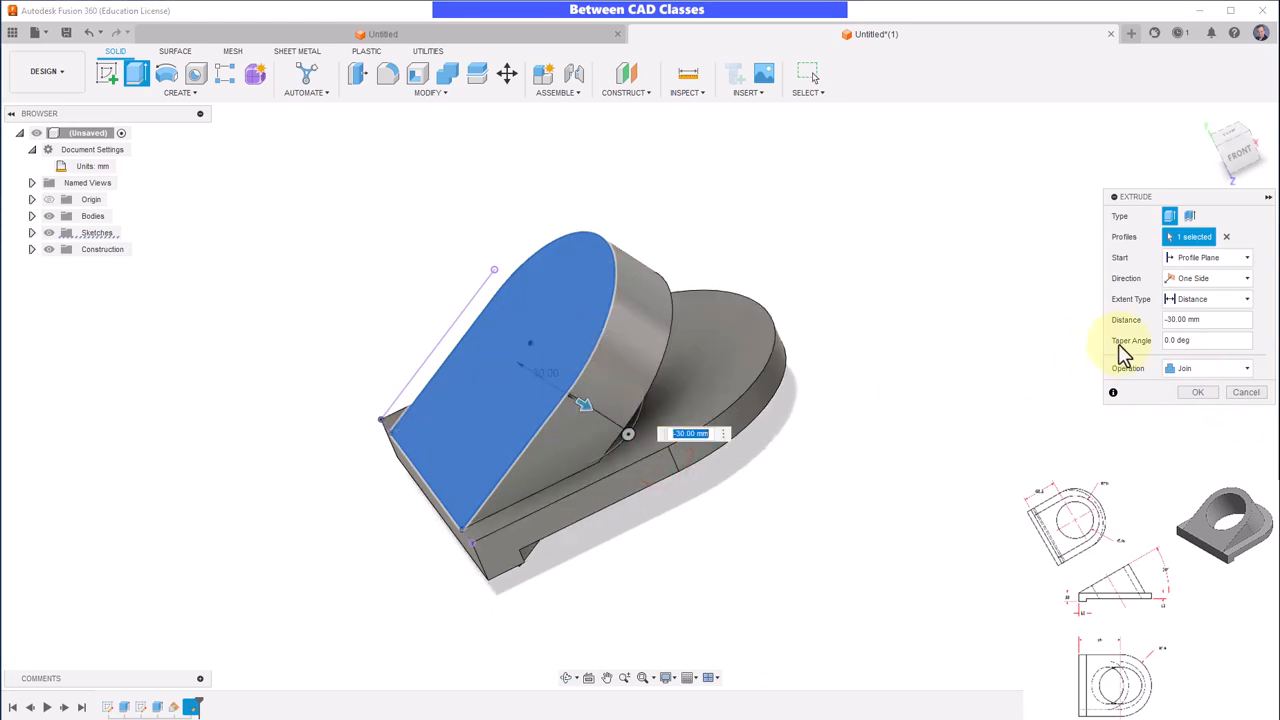
left_click(1246, 300)
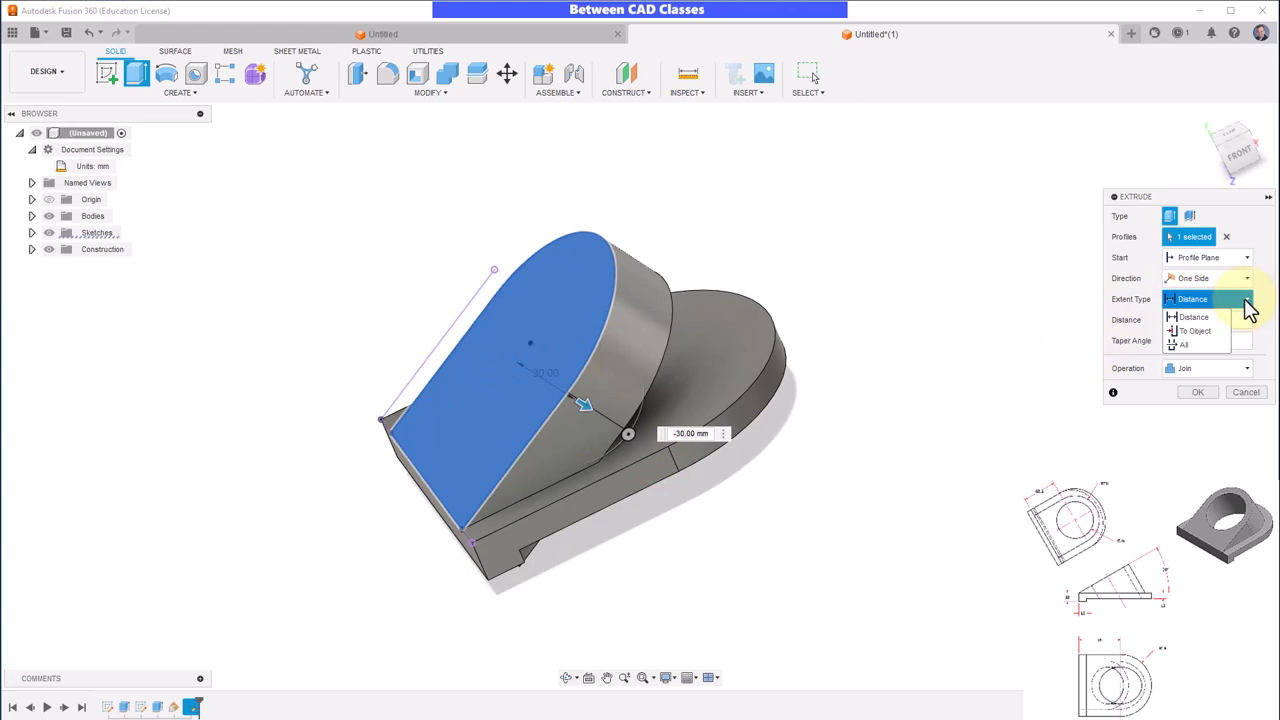
left_click(1205, 331)
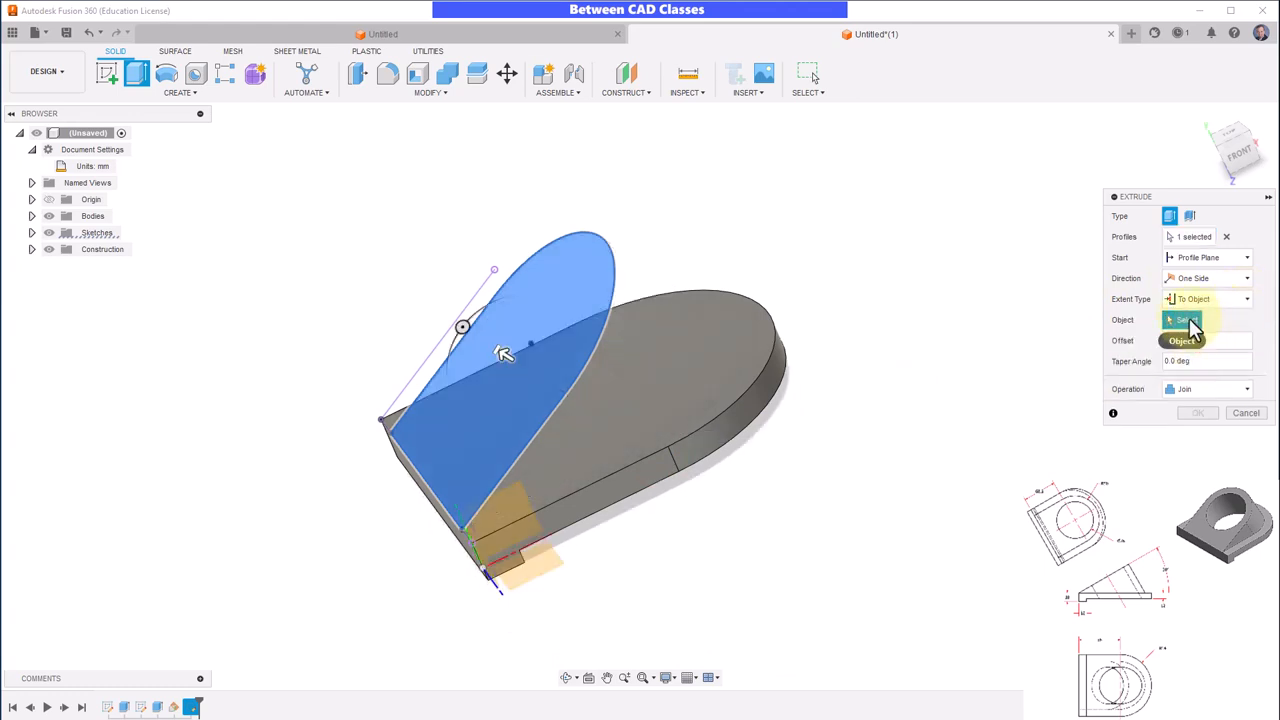
left_click(665, 372)
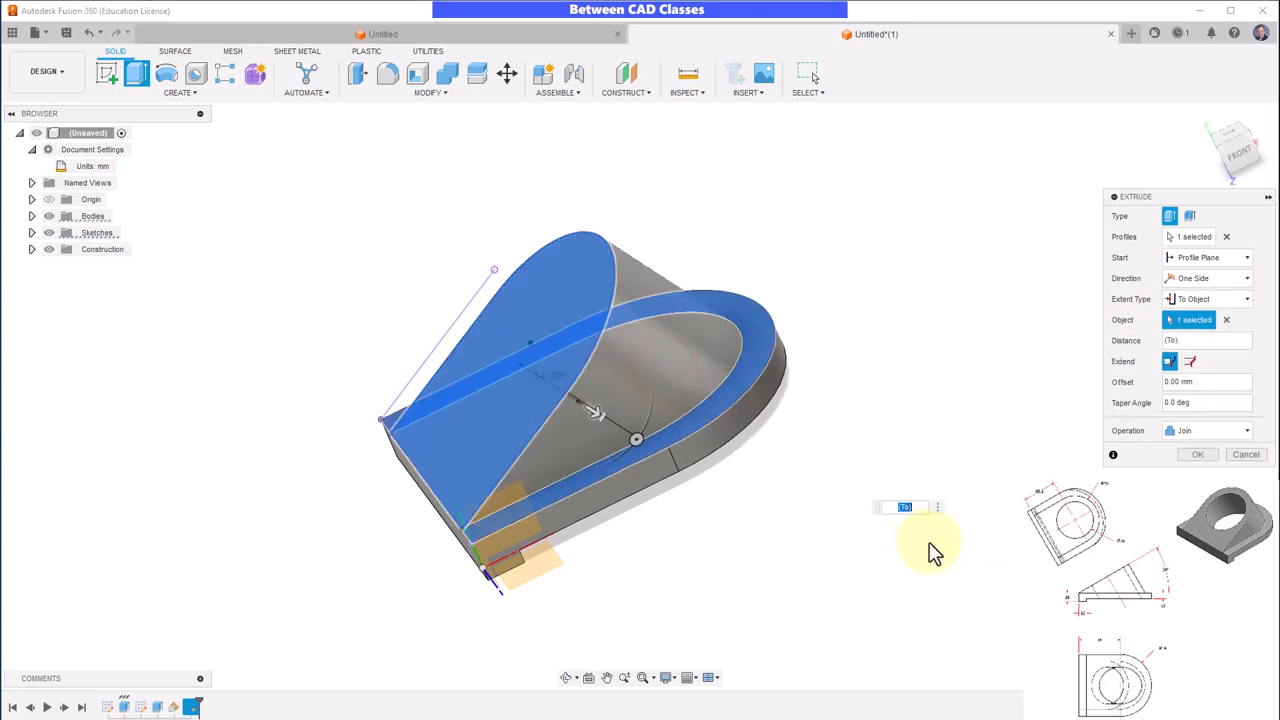
left_click(1197, 456)
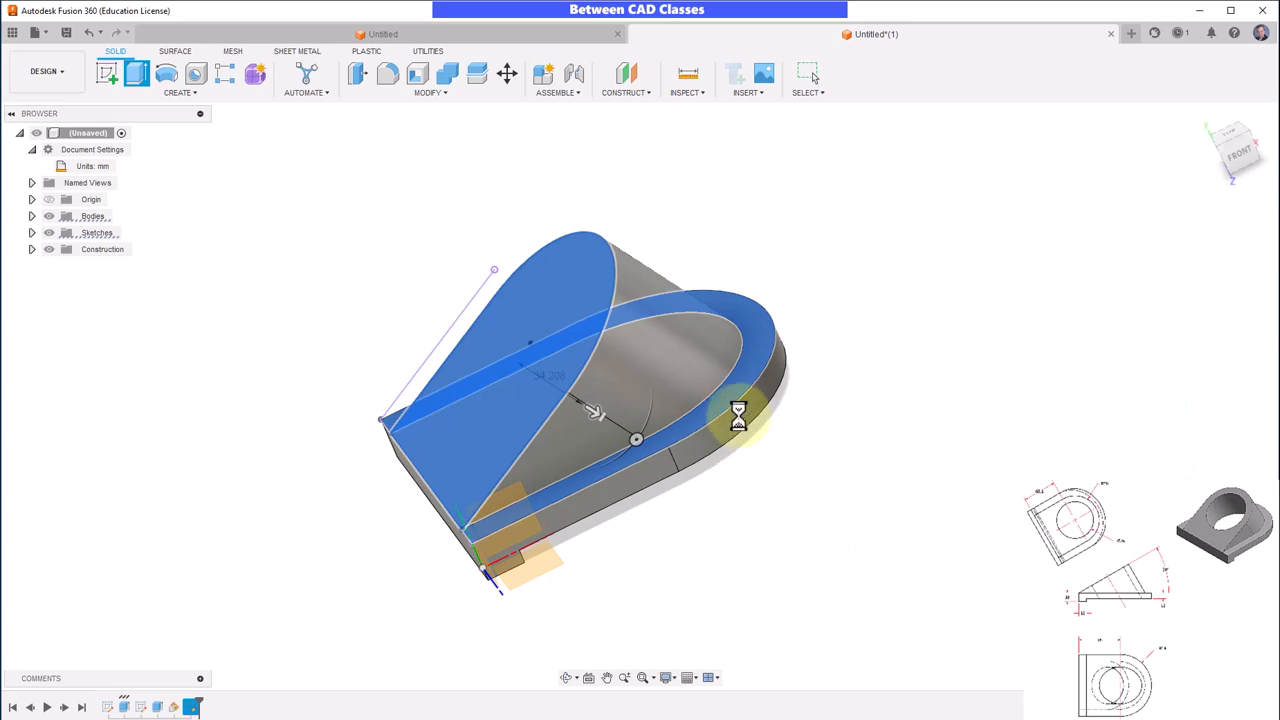
Place a simple hole on the angled face, concentric with the face's rounded upper edge
mouse_move(937, 571)
middle_mouse_down("shift")
mouse_move(871, 551)
mouse_move(863, 531)
mouse_move(963, 534)
mouse_move(834, 551)
mouse_move(937, 571)
middle_mouse_up("shift")
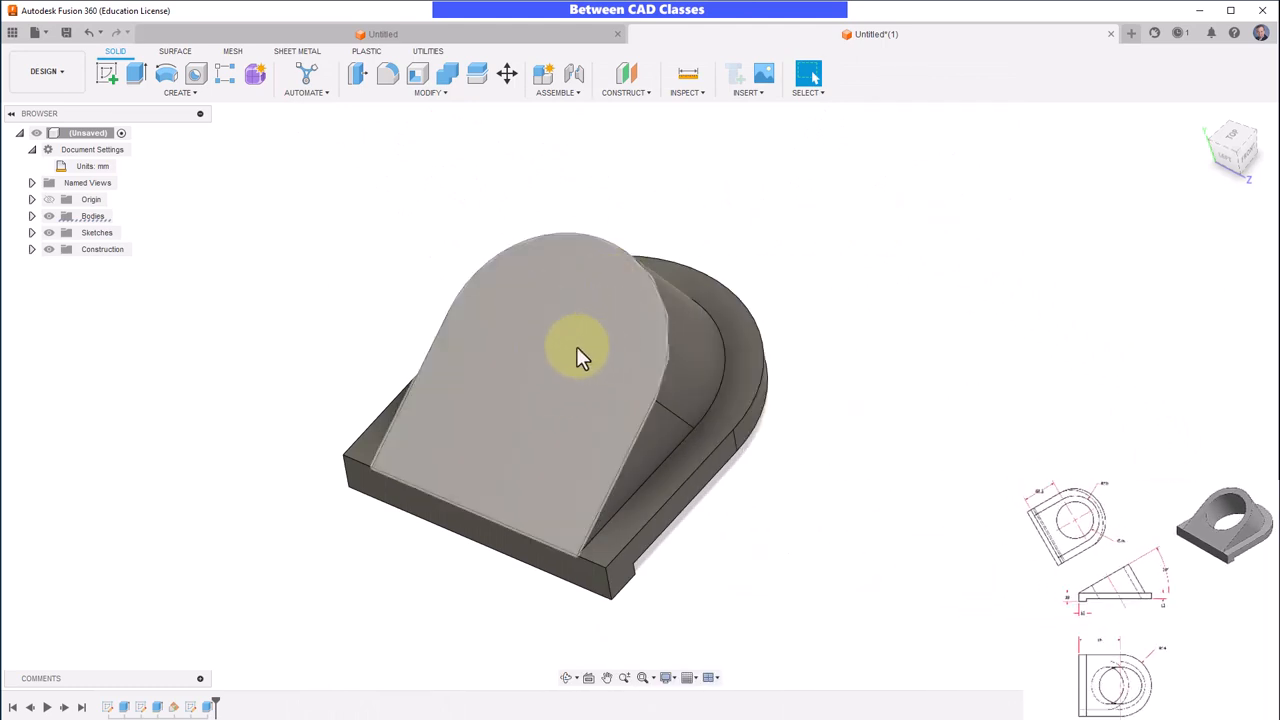
left_click(197, 80)
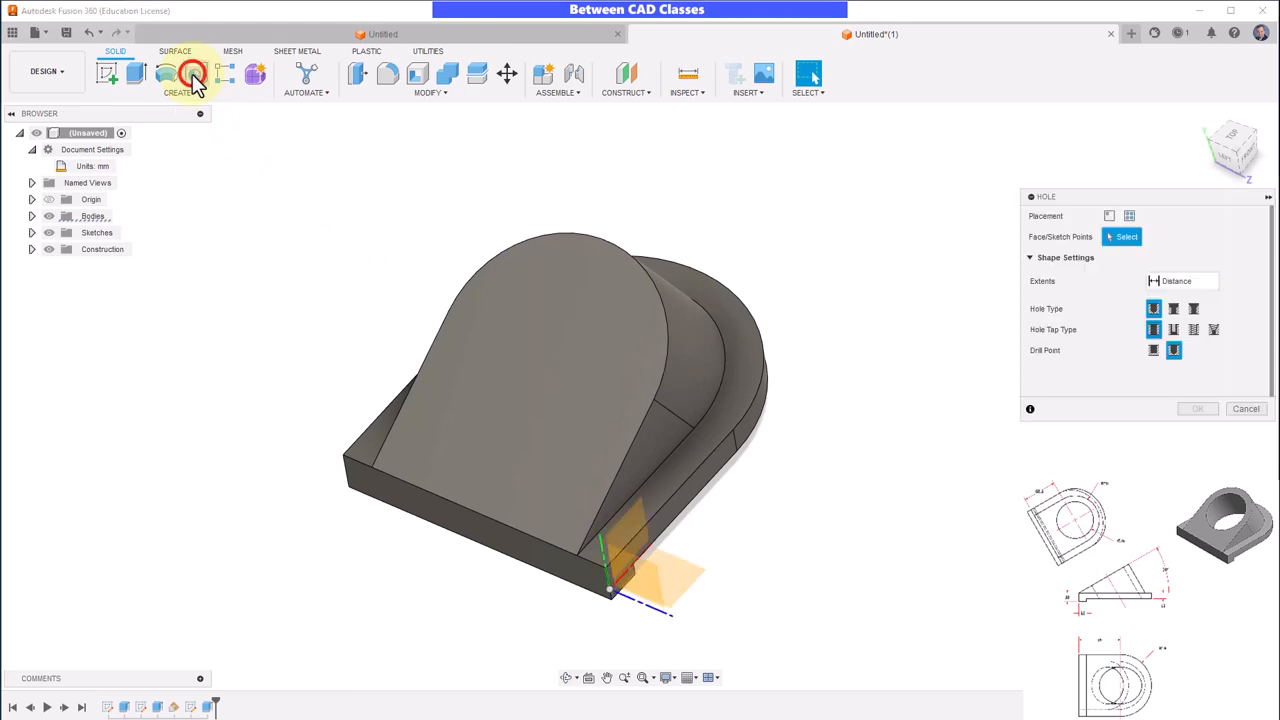
left_click(570, 352)
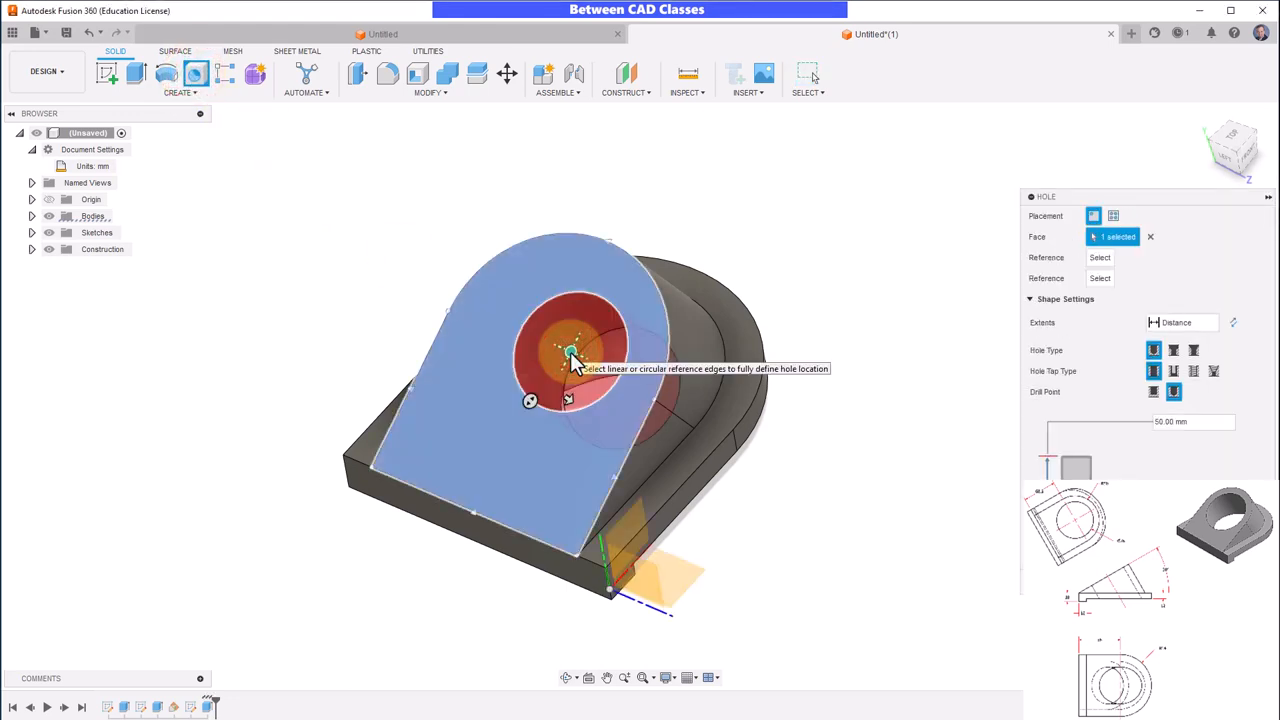
left_click(1098, 257)
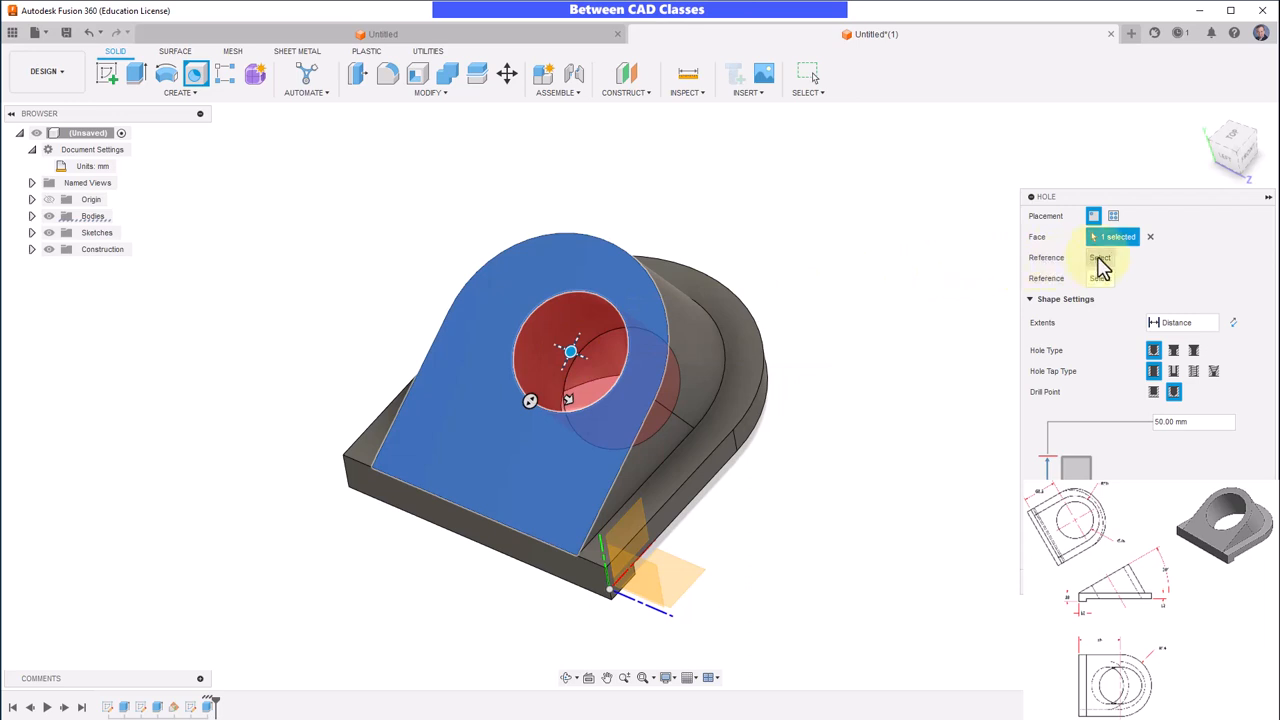
left_click(1100, 258)
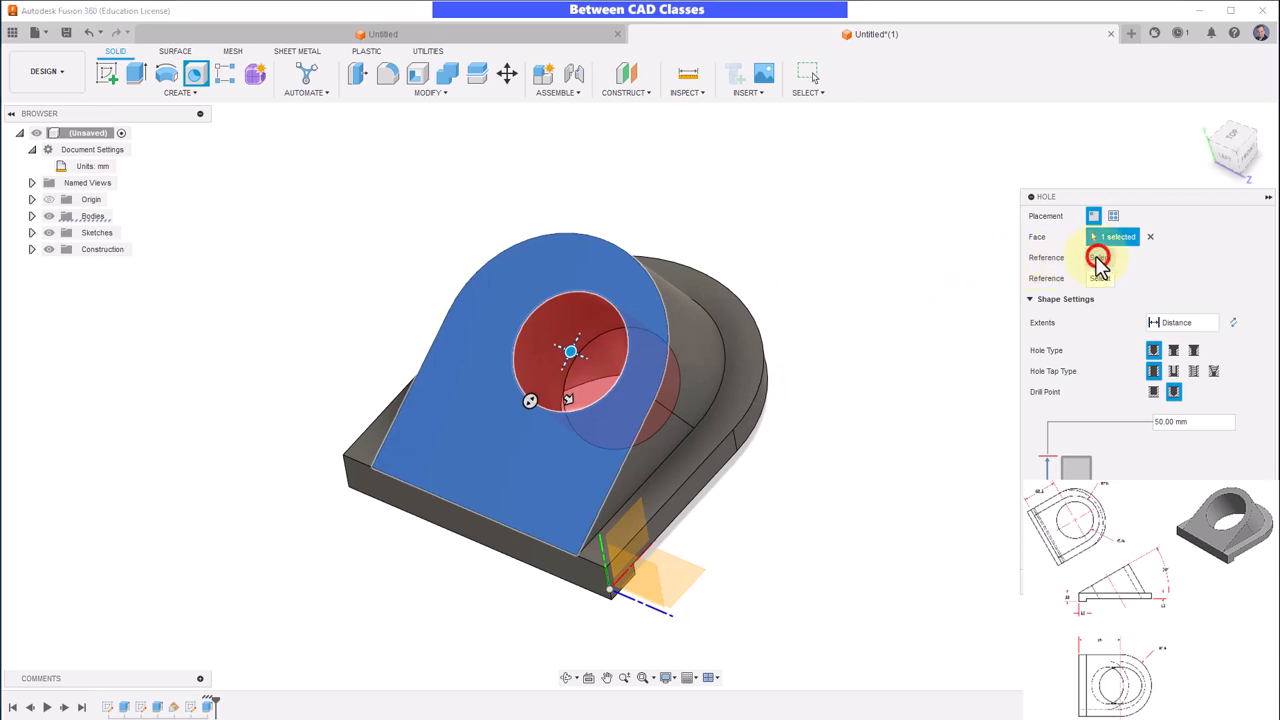
left_click(533, 247)
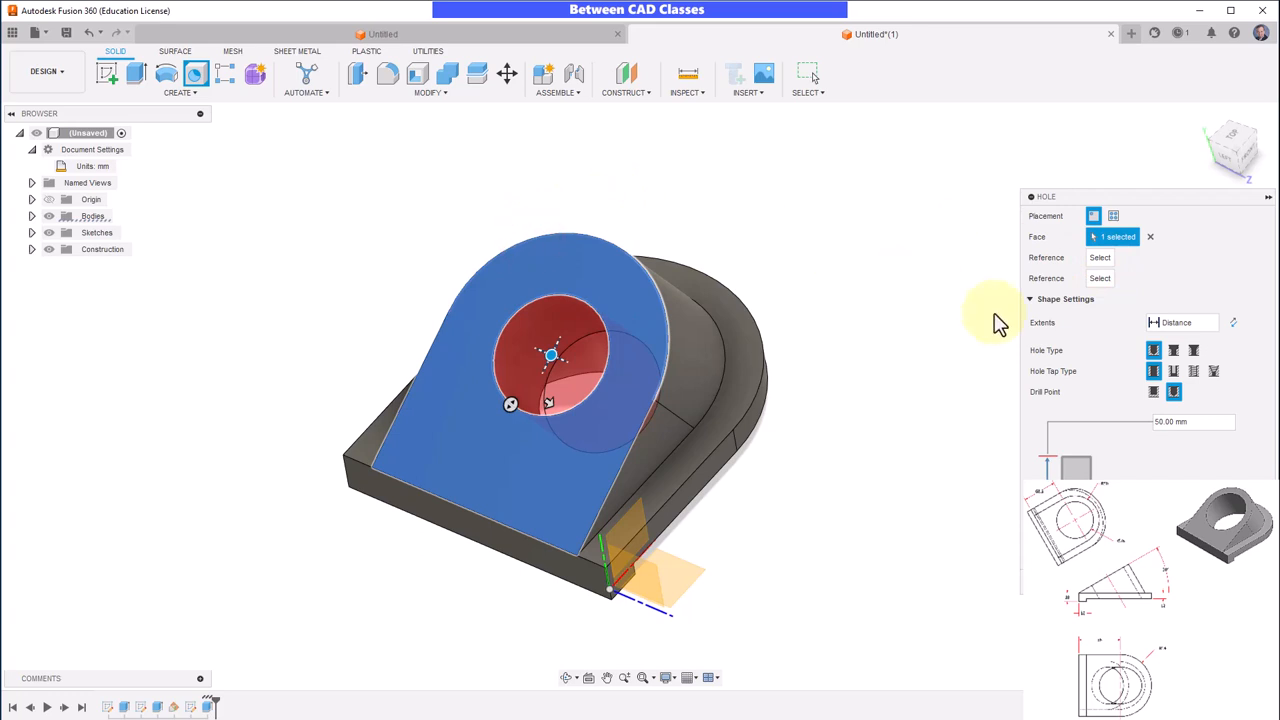
Set the hole's extent to All, enlarge its diameter and create it through the whole body
left_click(1213, 322)
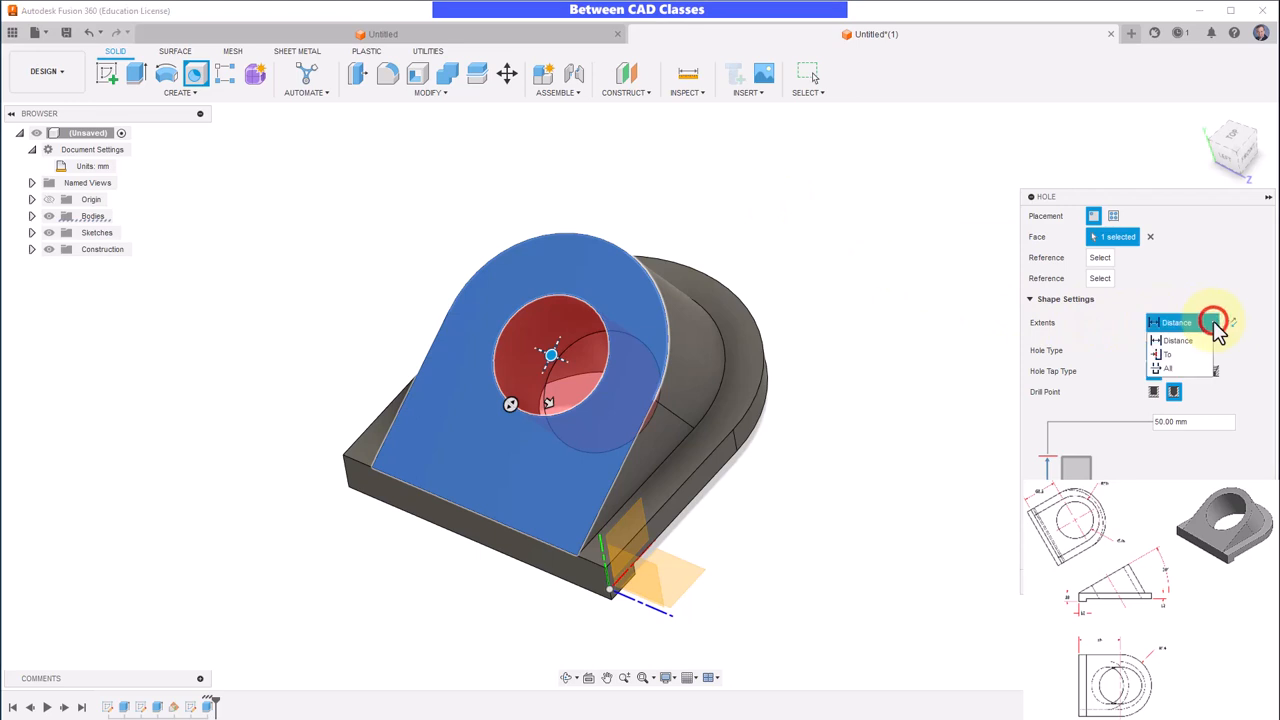
left_click(1175, 370)
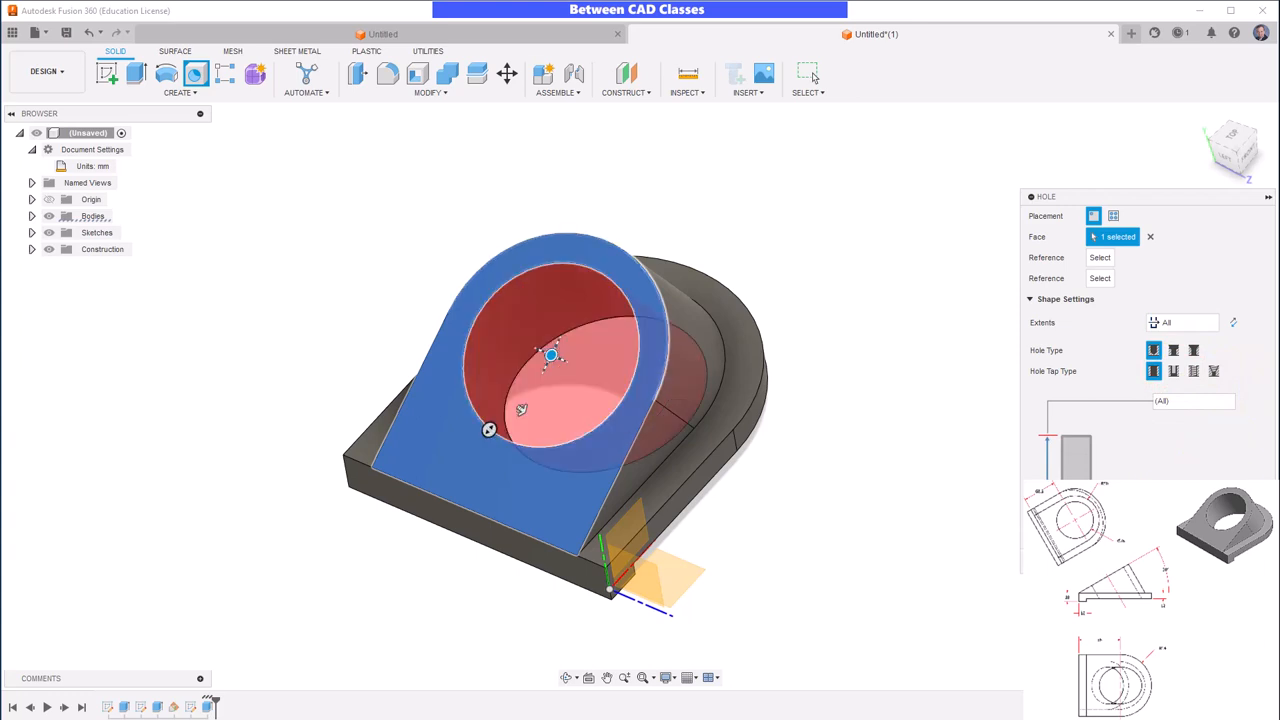
key("Return")
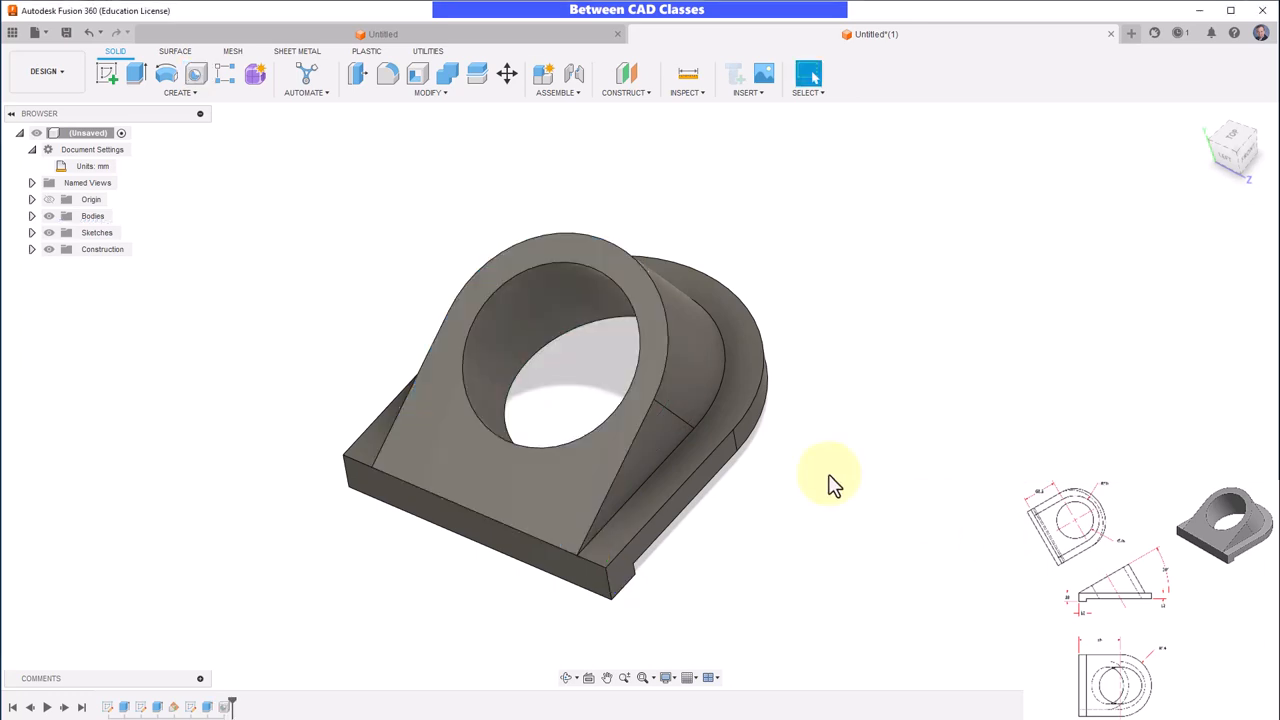
middle_click_drag(971, 477, 430, 420, "shift")
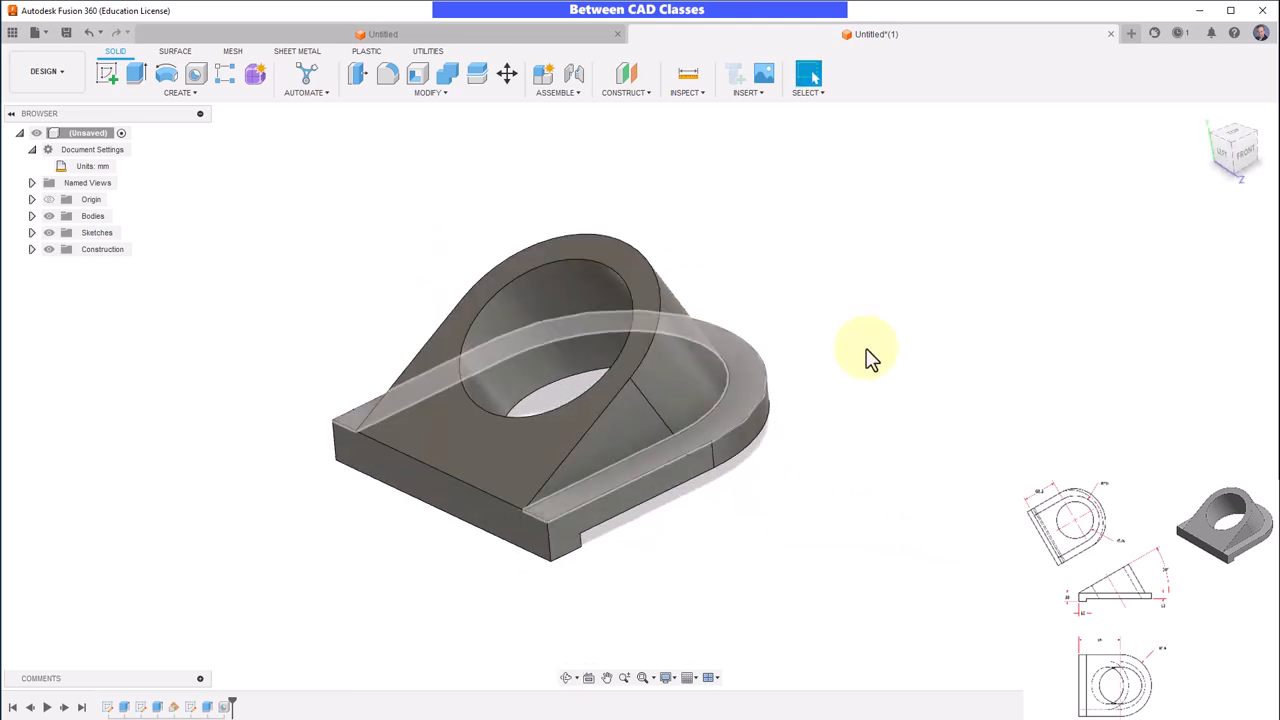
left_click(1211, 133)
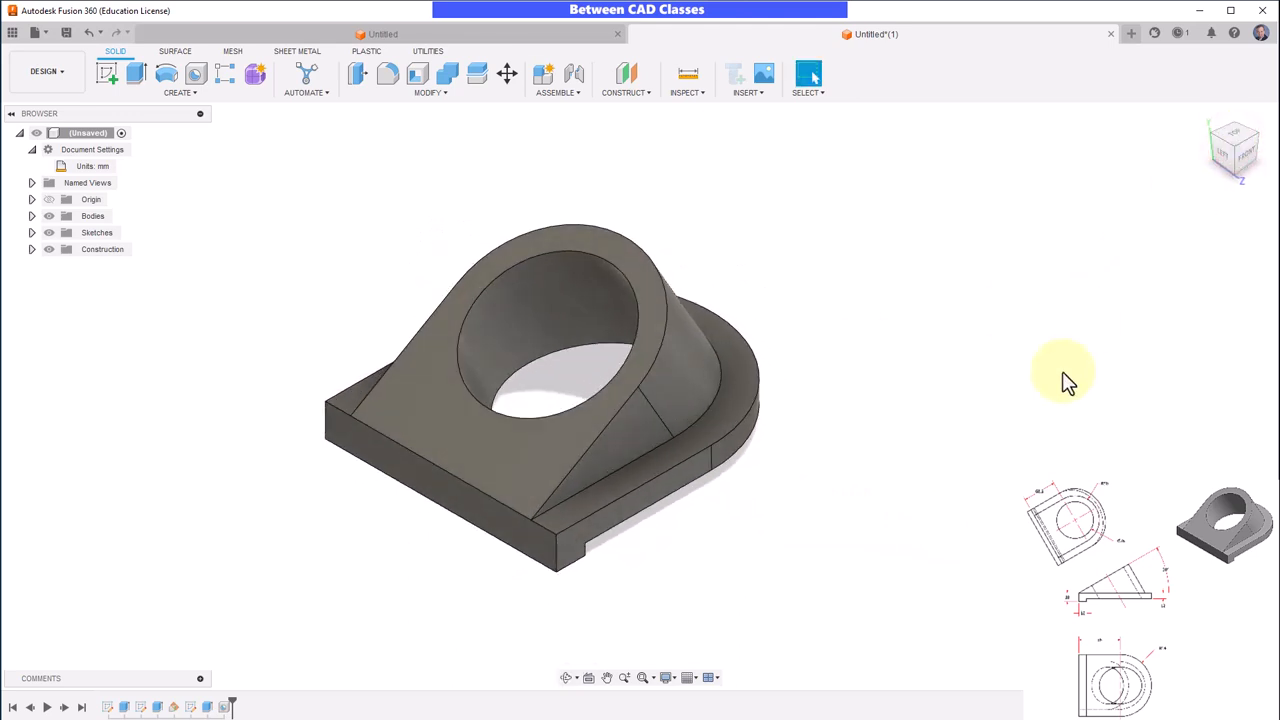